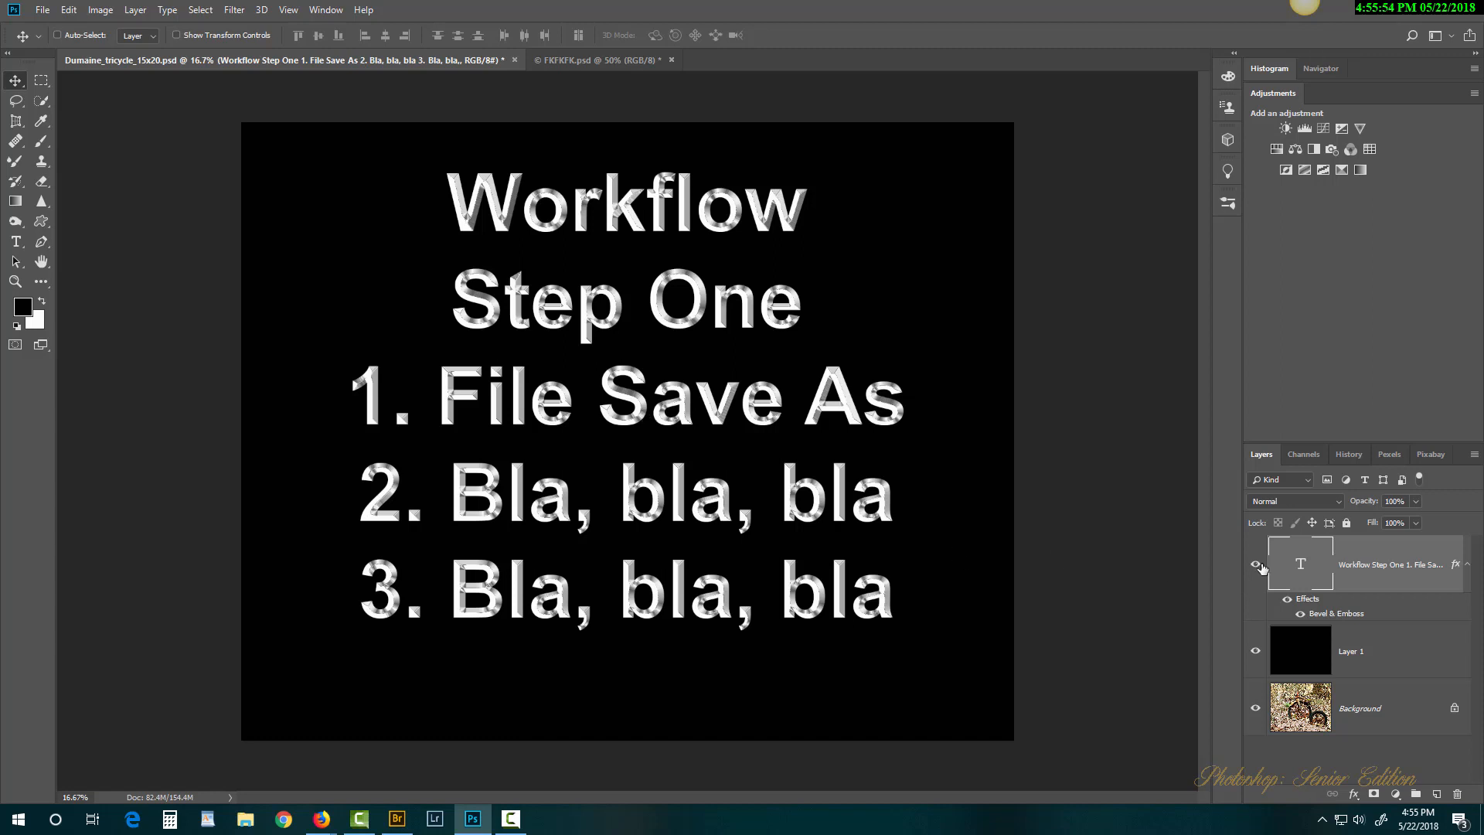
Hide the workflow text layer and the black Layer 1, and delete both so only the Background photo remains
left_click(1255, 563)
left_click(1255, 650)
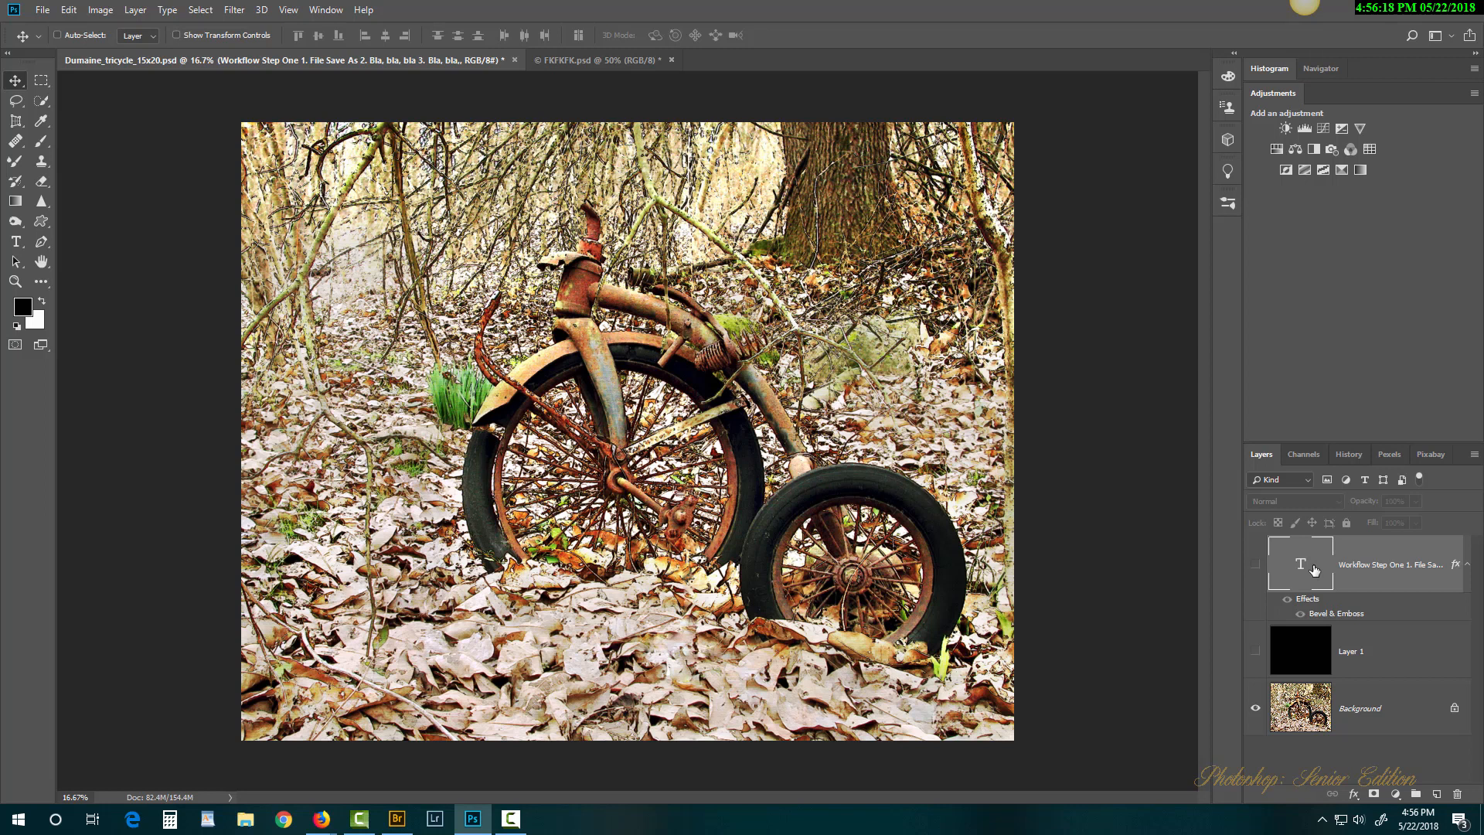
key("Delete")
key("Delete")
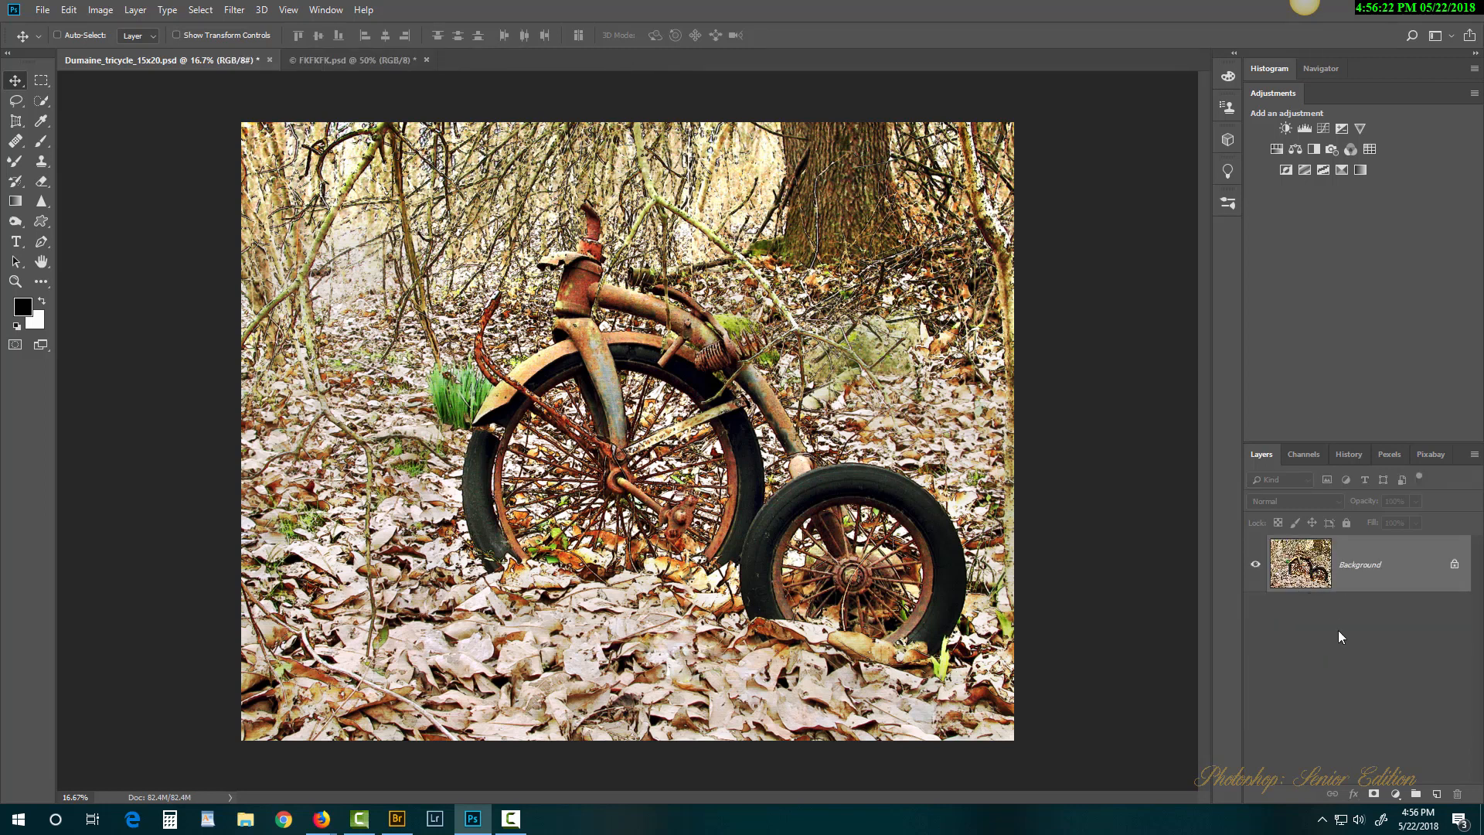
Duplicate the Background layer and merge the copy back down into it
key("ctrl")
key("ctrl+j")
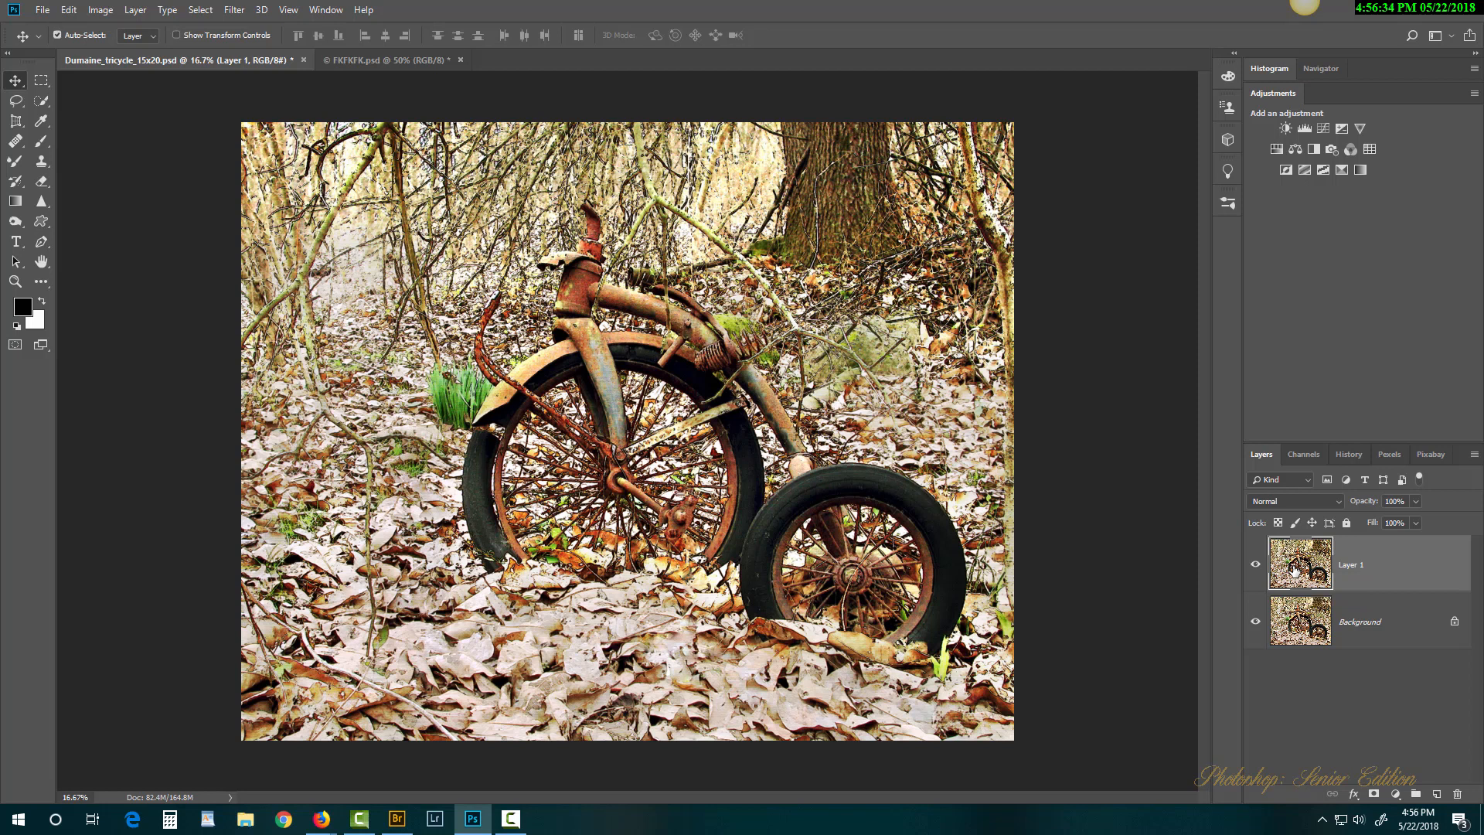
key("ctrl+e")
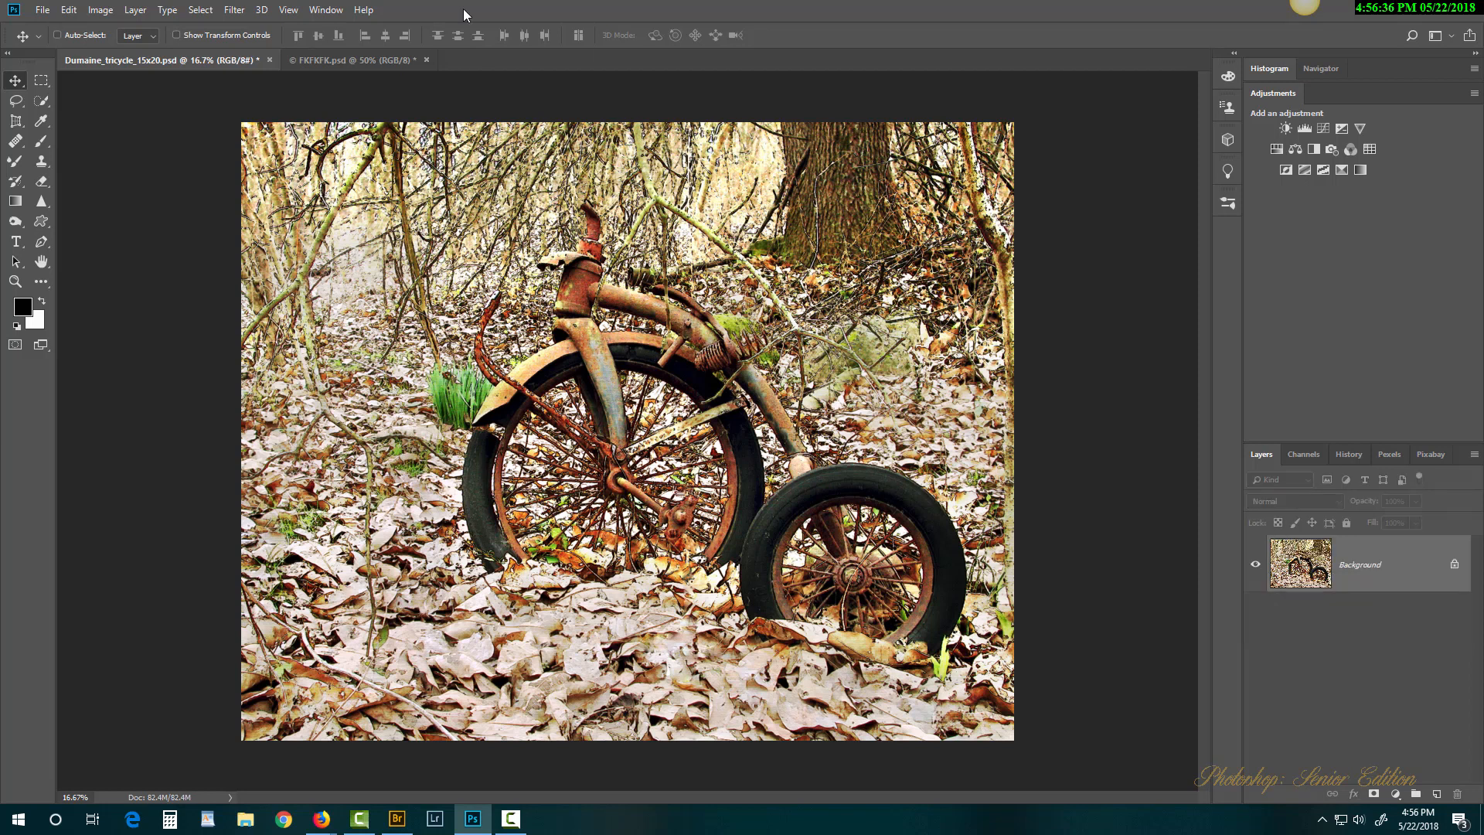
Stop the running action recording and delete the SMART LAYER action together with all its recorded commands
left_click(330, 11)
left_click(344, 118)
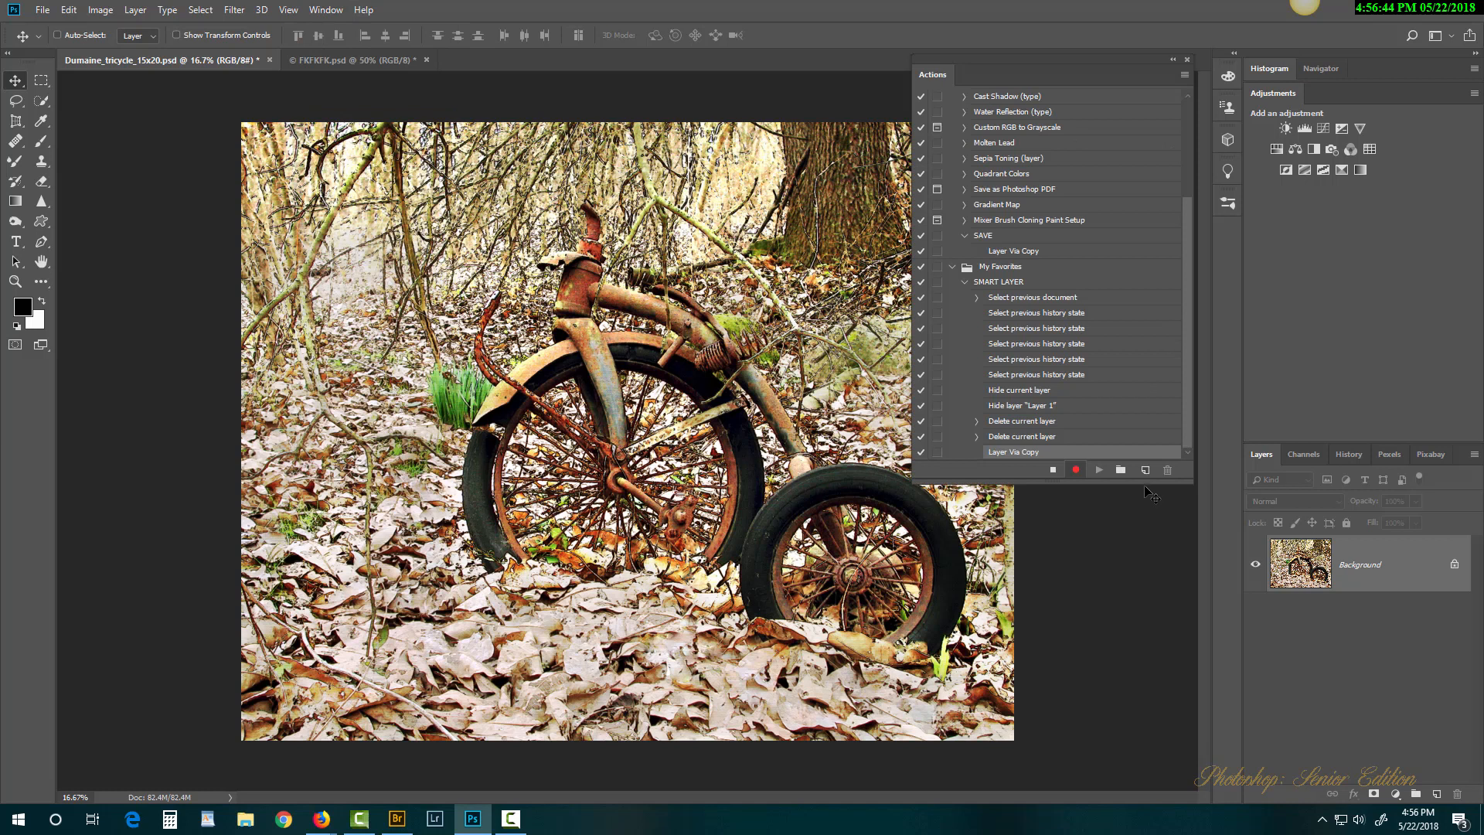
left_click(1051, 470)
left_click(1033, 298, "shift")
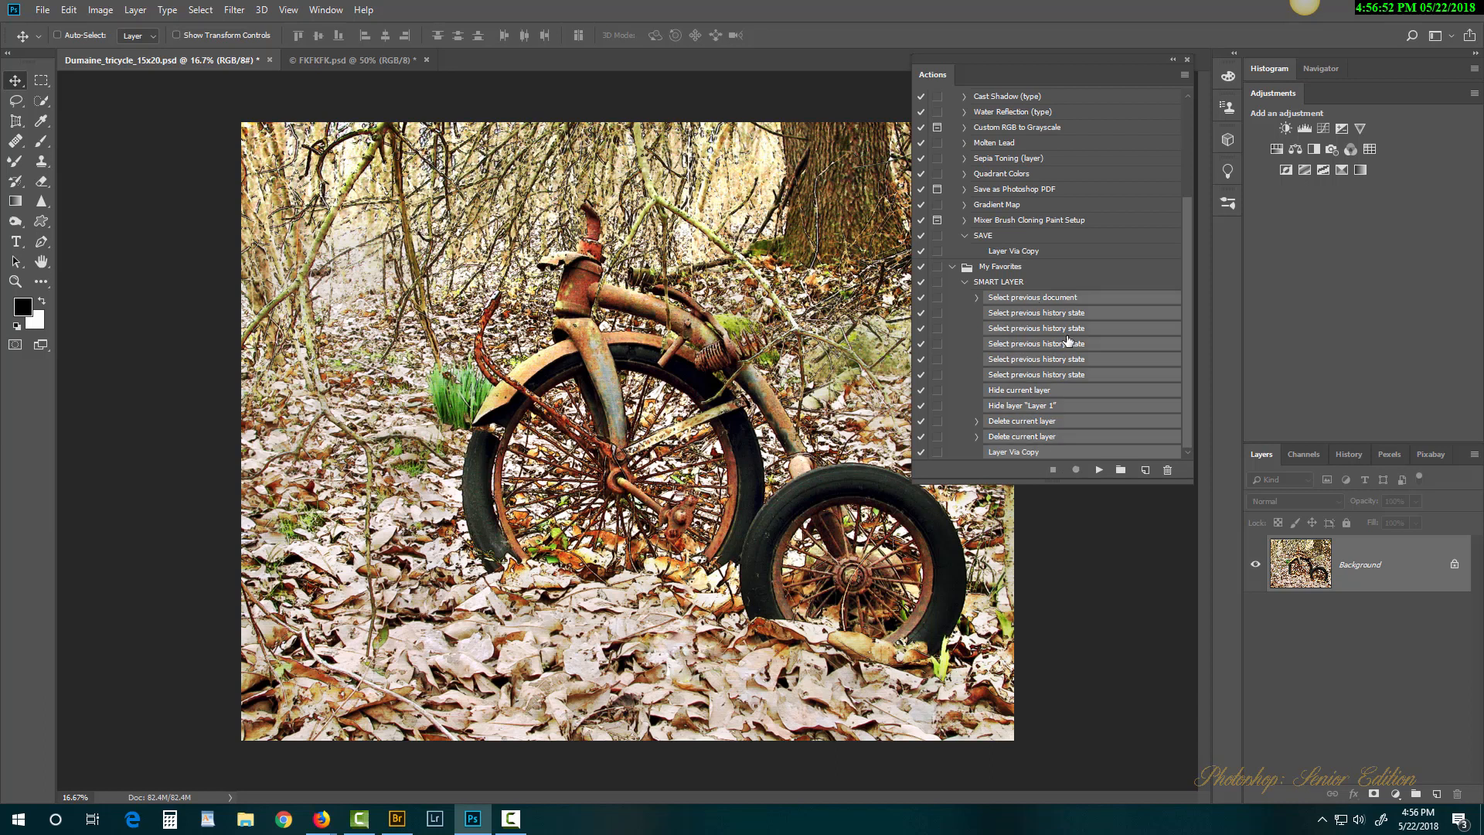
left_click(1167, 470)
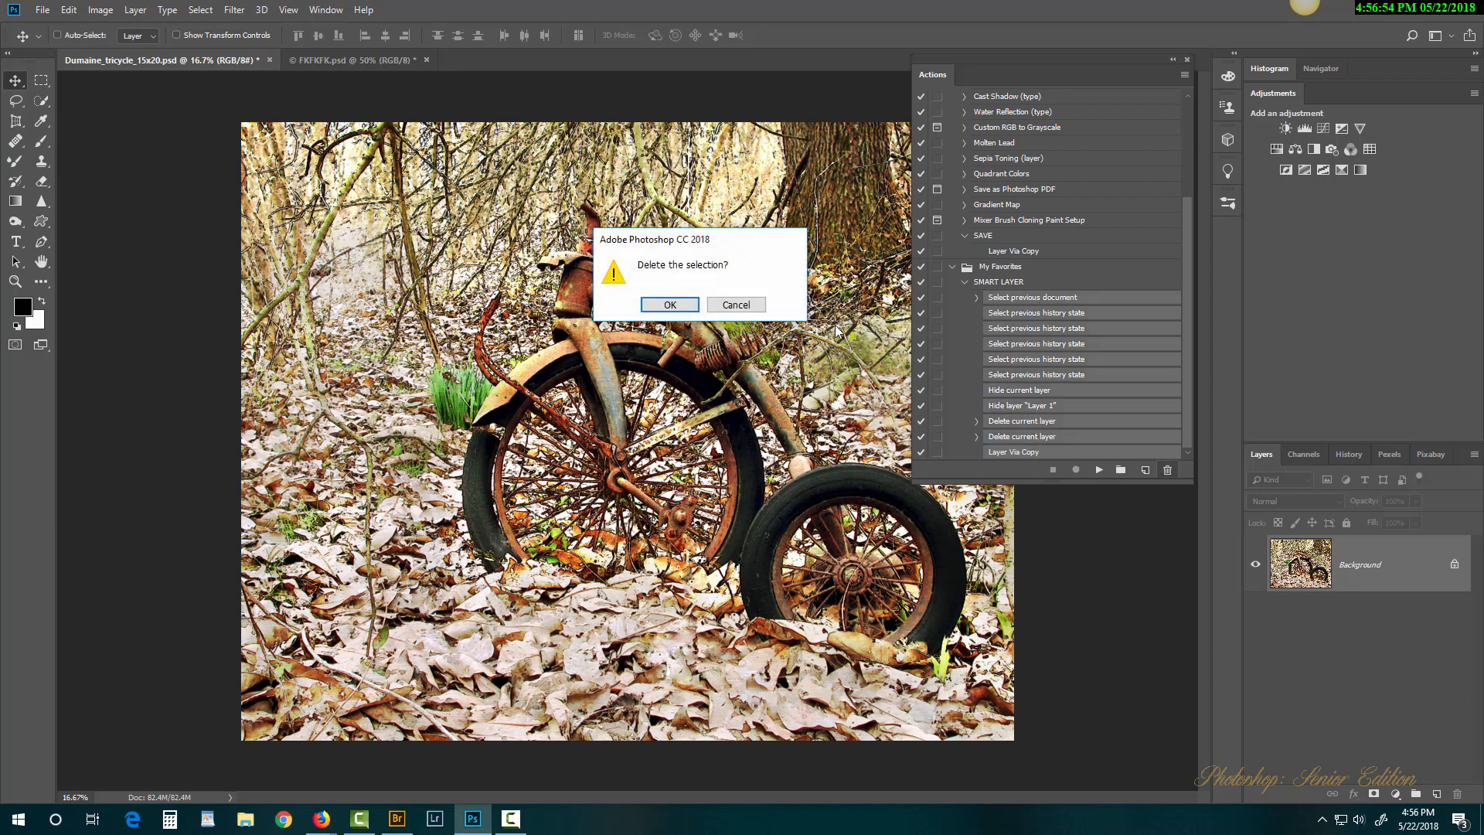
left_click(669, 303)
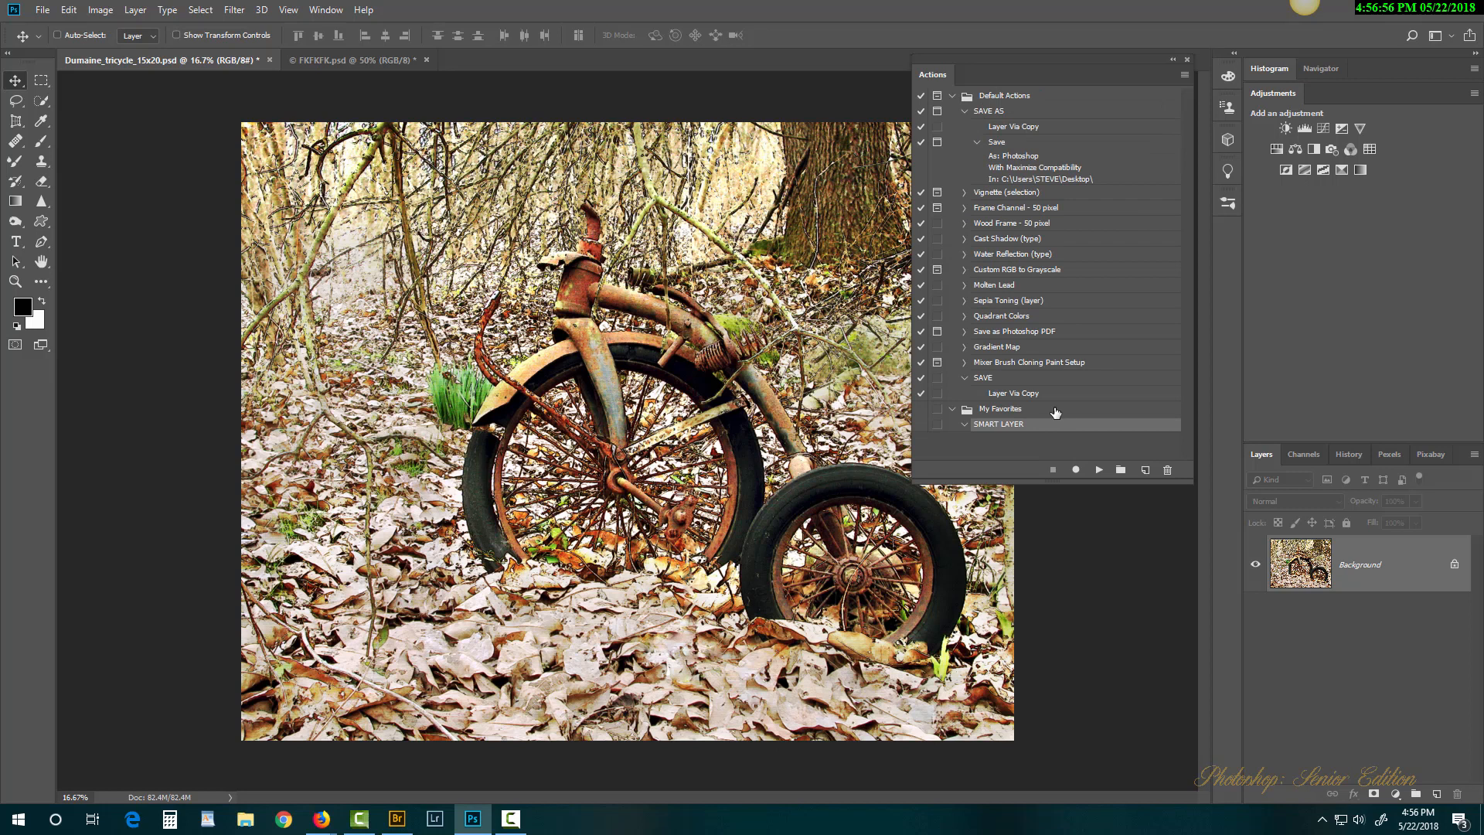
left_click(1166, 469)
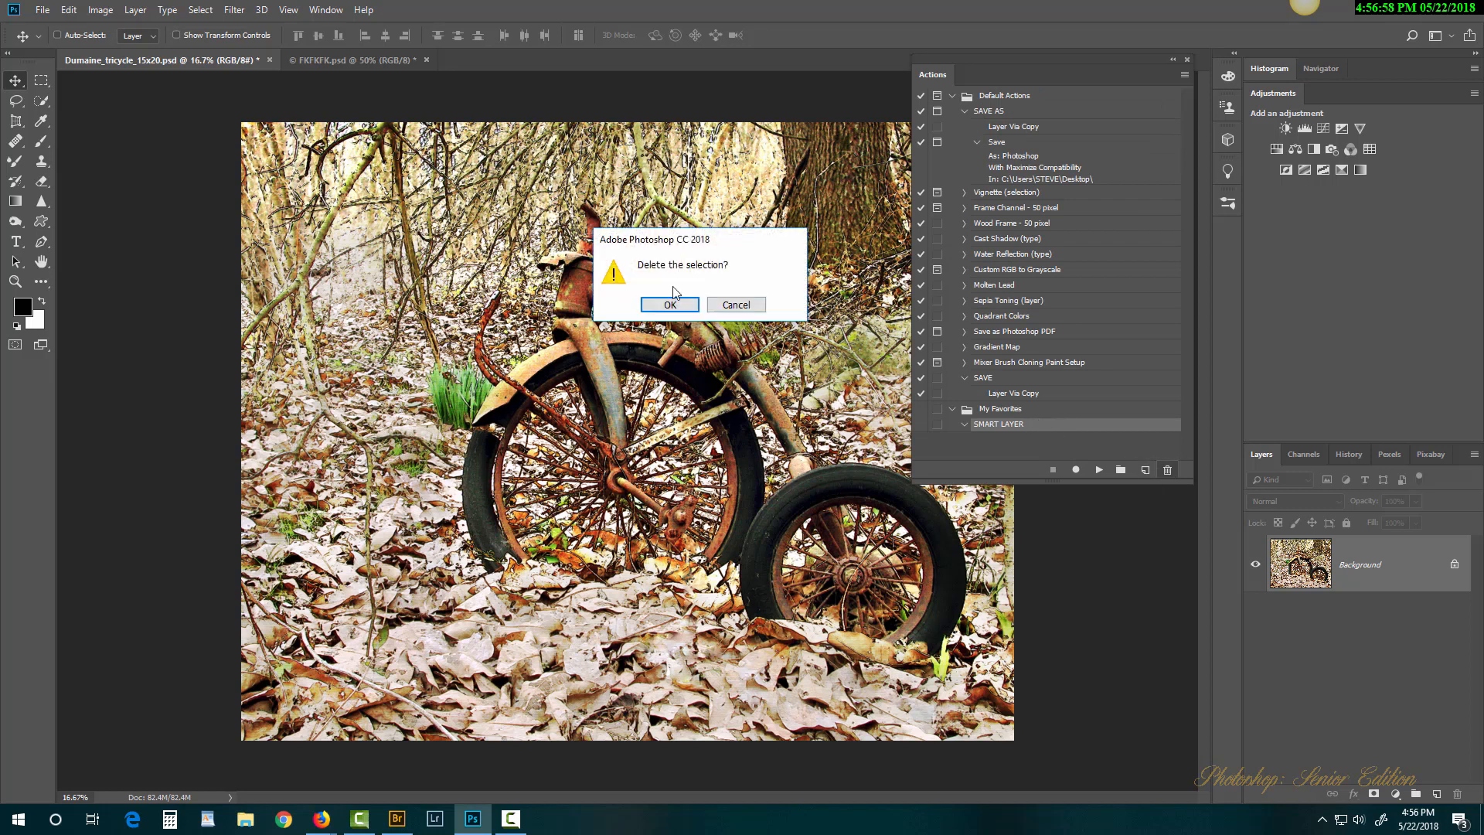
left_click(690, 306)
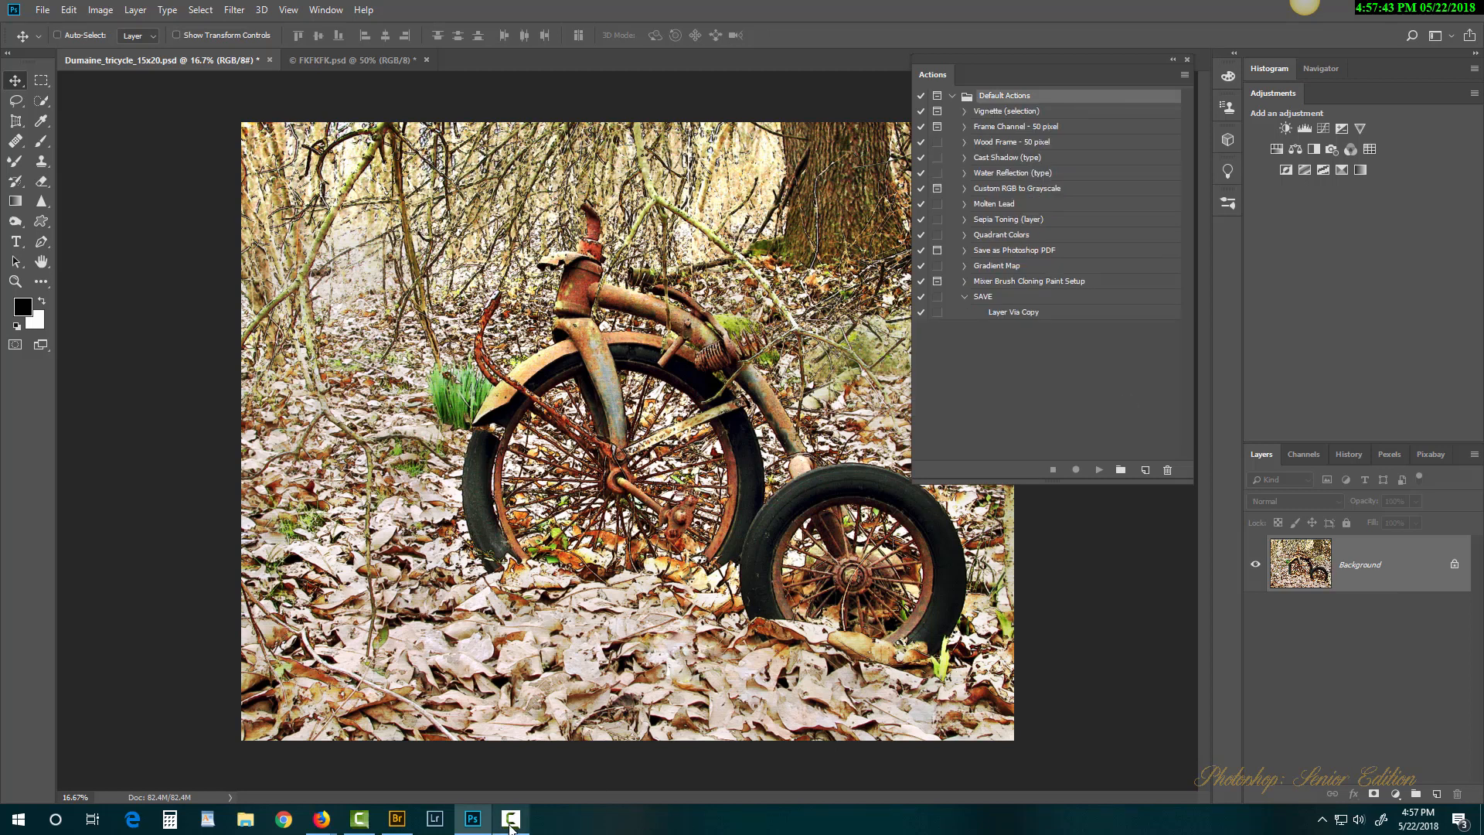
Delete the SAVE action and its Layer Via Copy command from the Default Actions set
mouse_move(510, 825)
left_click(1015, 313)
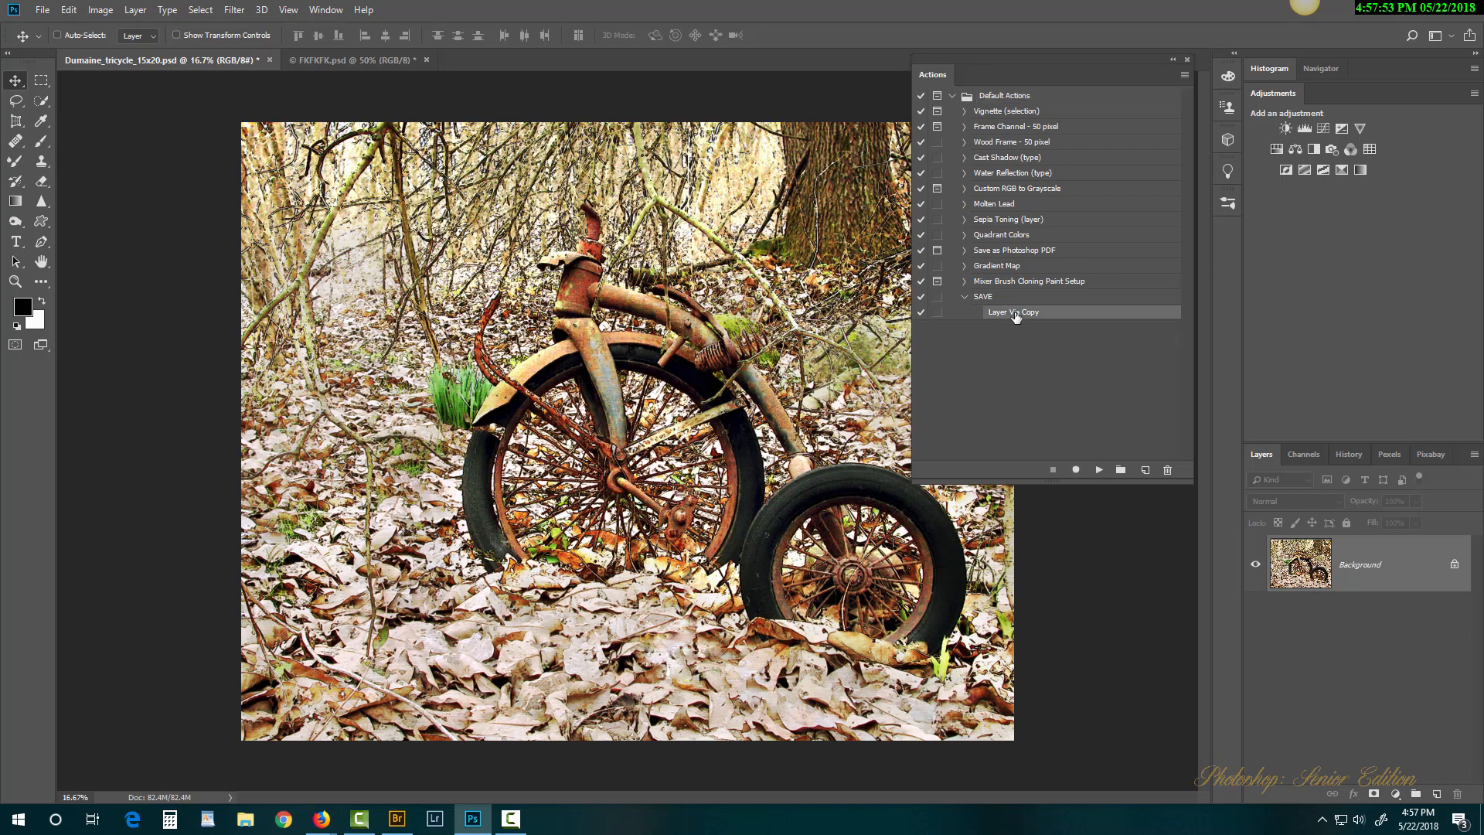
left_click(1167, 469)
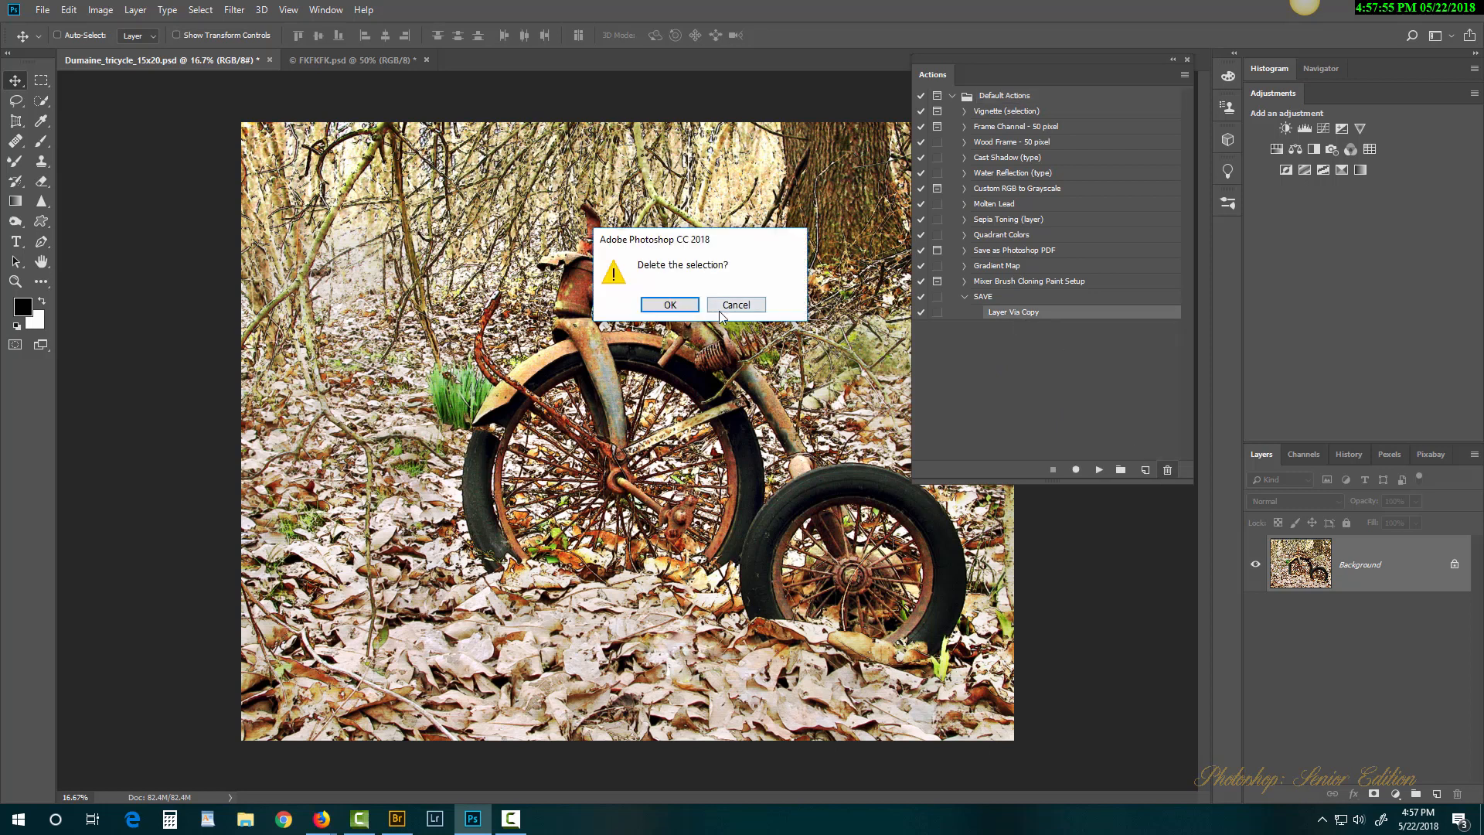
left_click(669, 305)
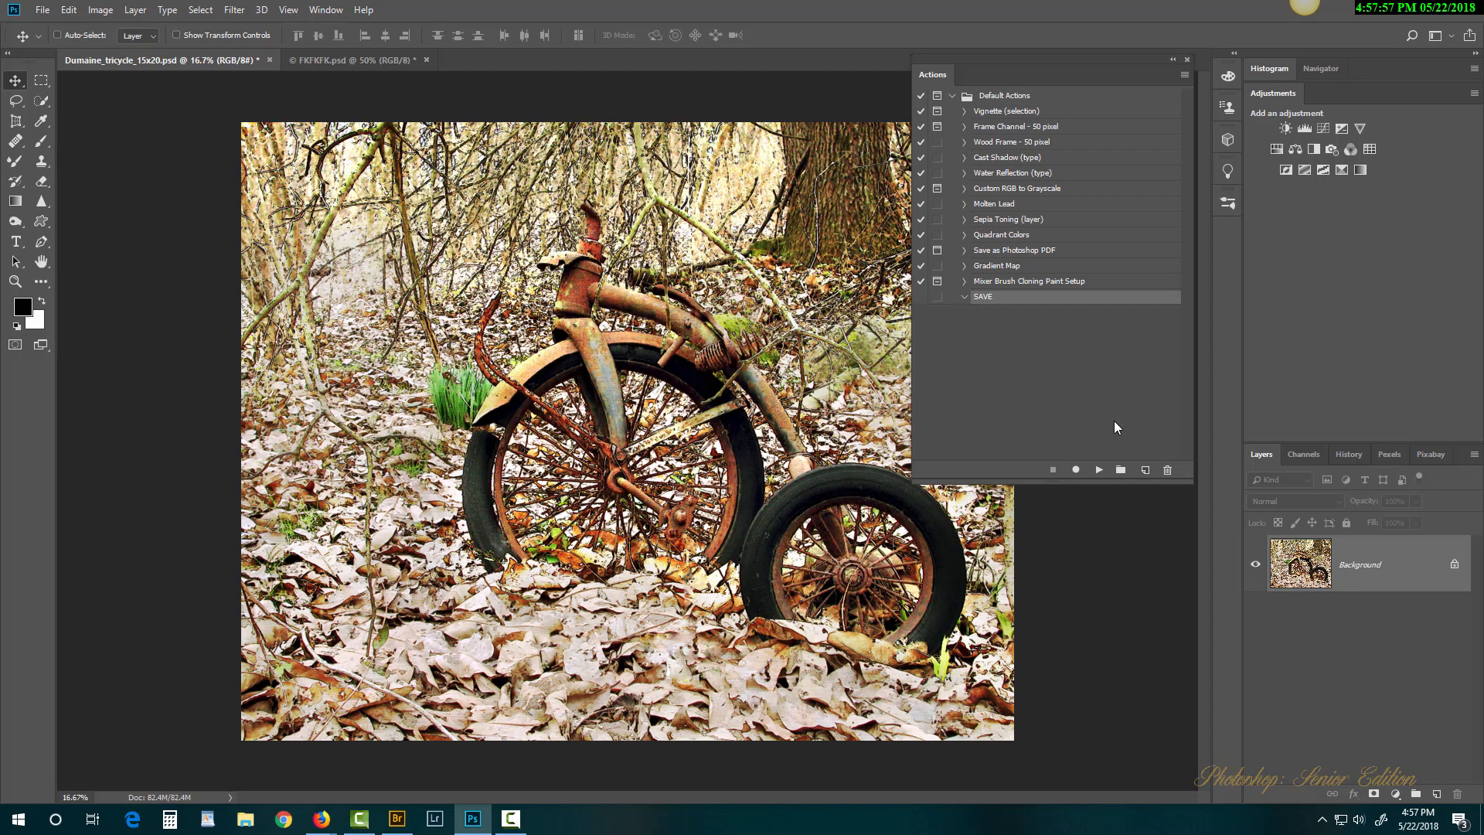
left_click(1164, 469)
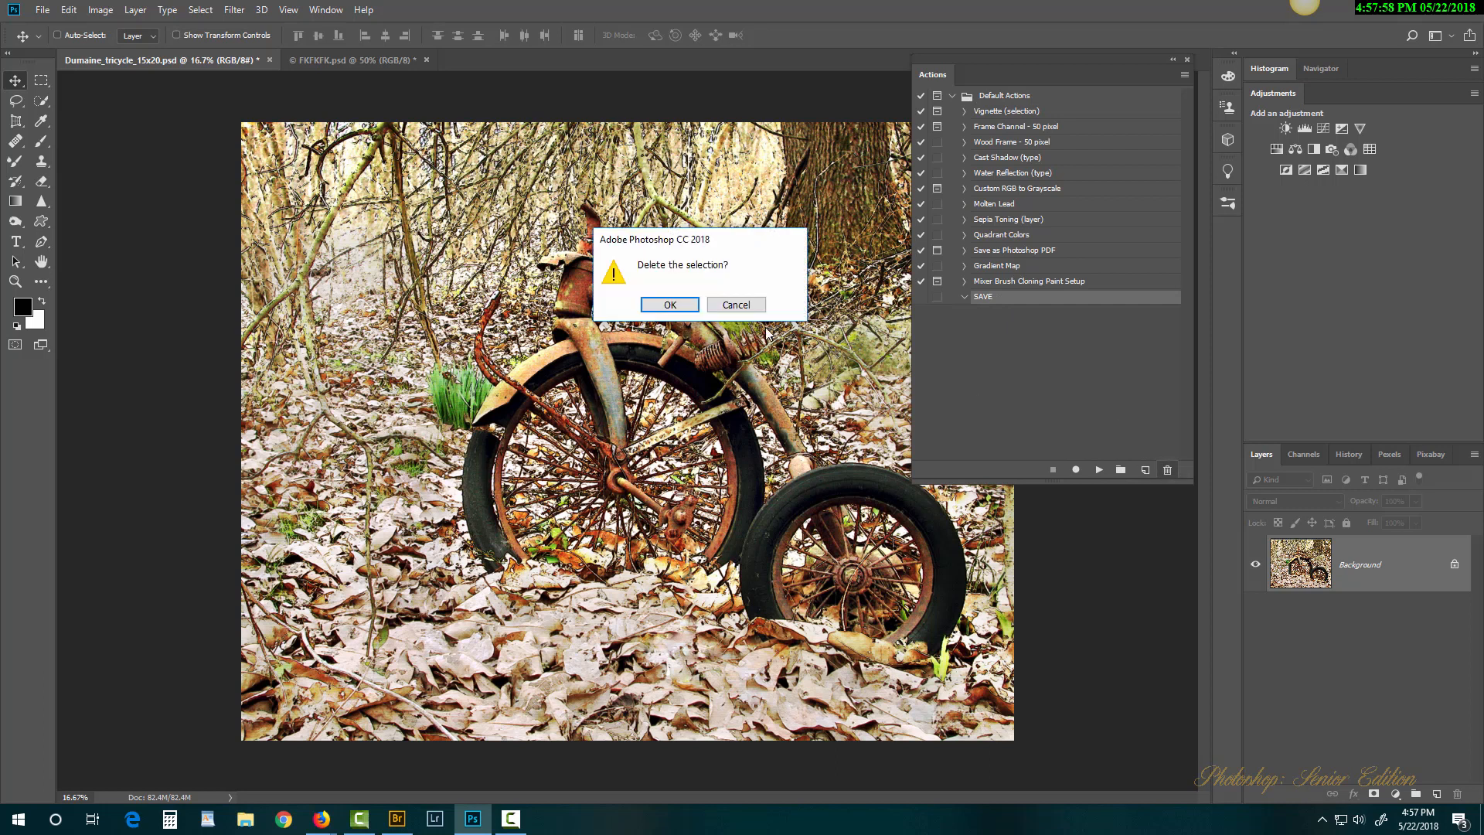
left_click(669, 305)
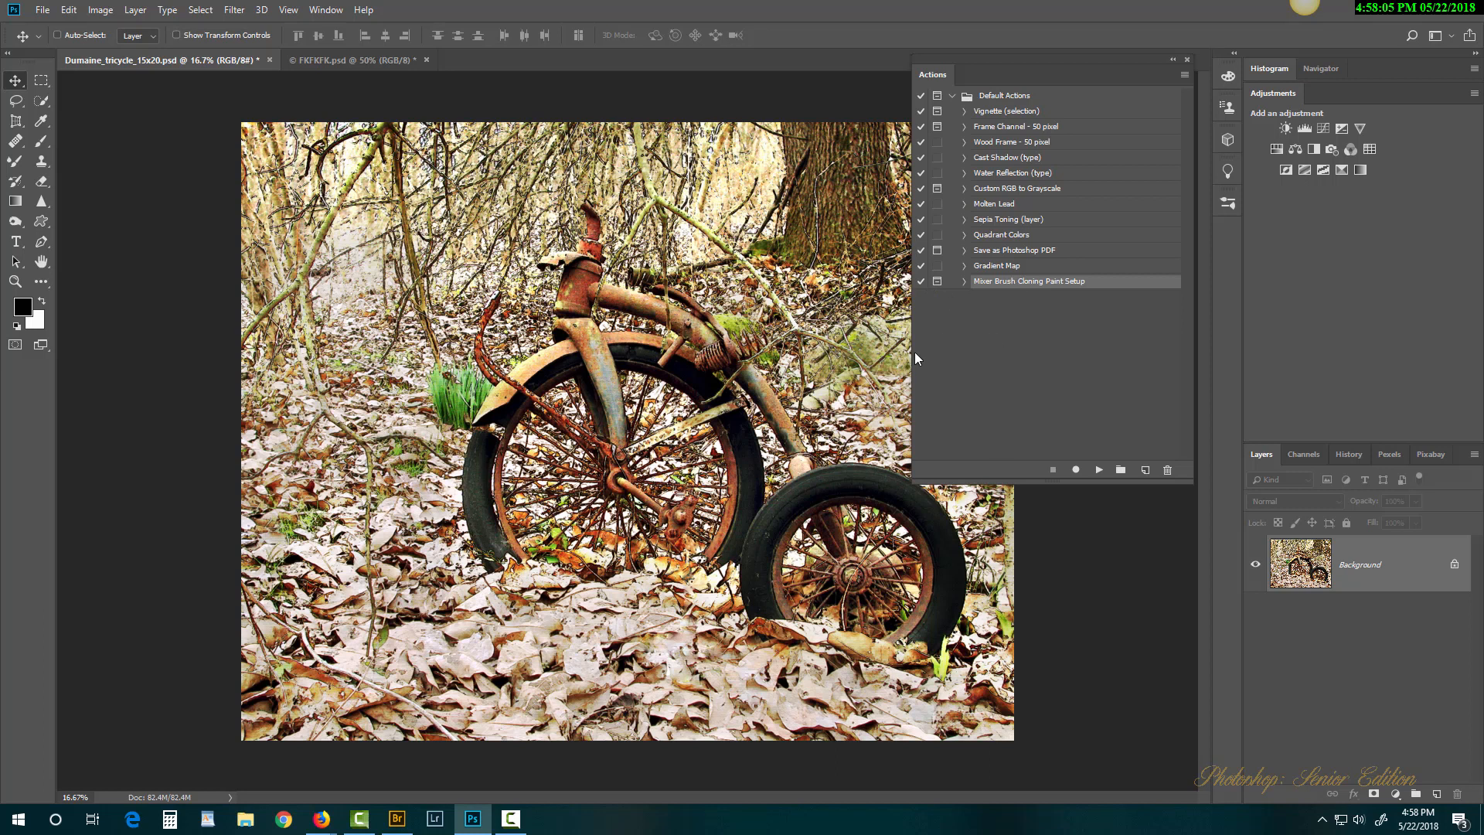
Create a new action set named My Special Actions
left_click(1120, 473)
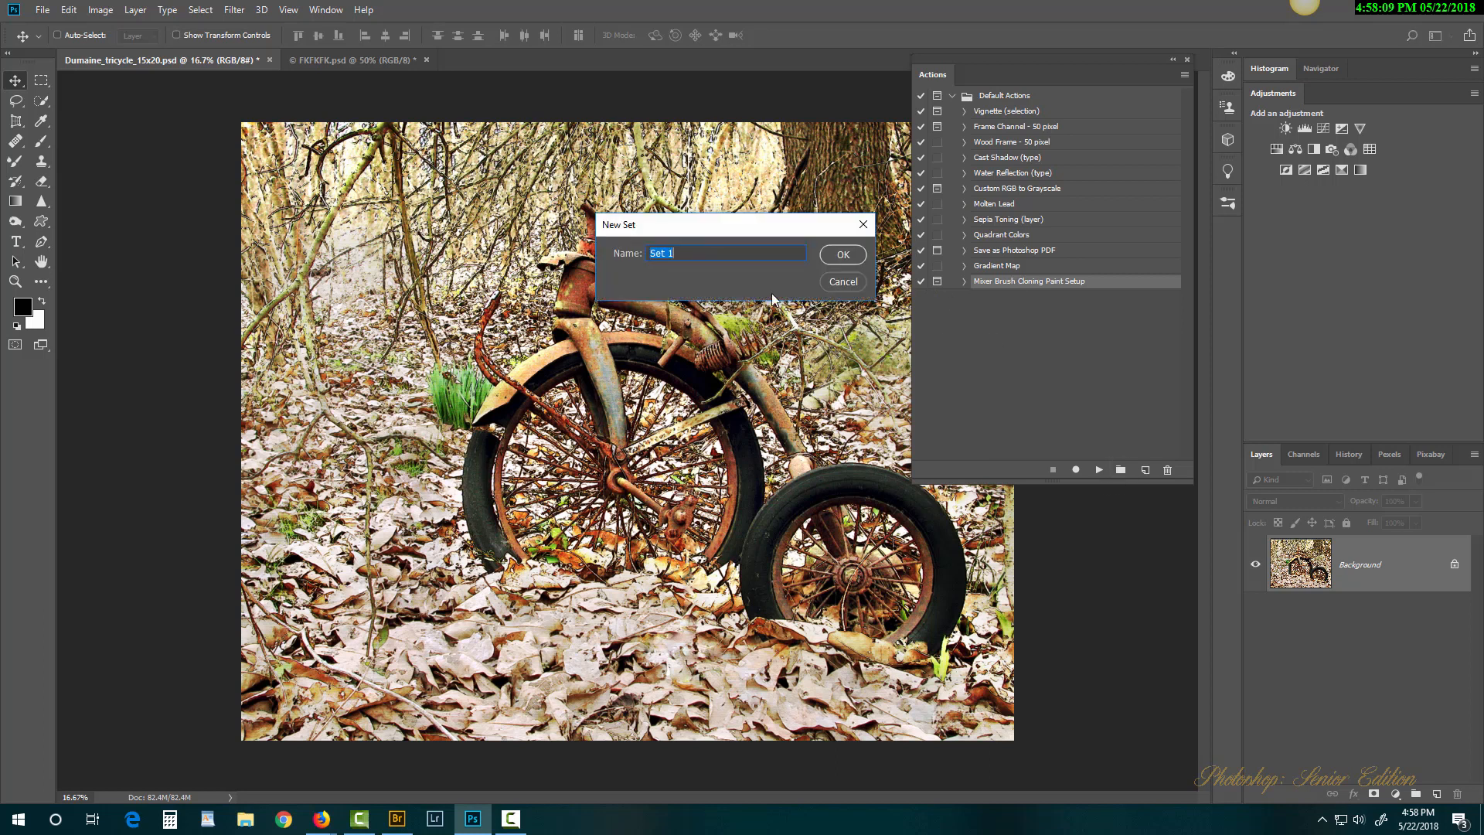
type("mY sPE")
key("BackSpace")
key("BackSpace")
key("BackSpace")
key("BackSpace")
key("BackSpace")
key("BackSpace")
type("My Special Action")
left_click(843, 254)
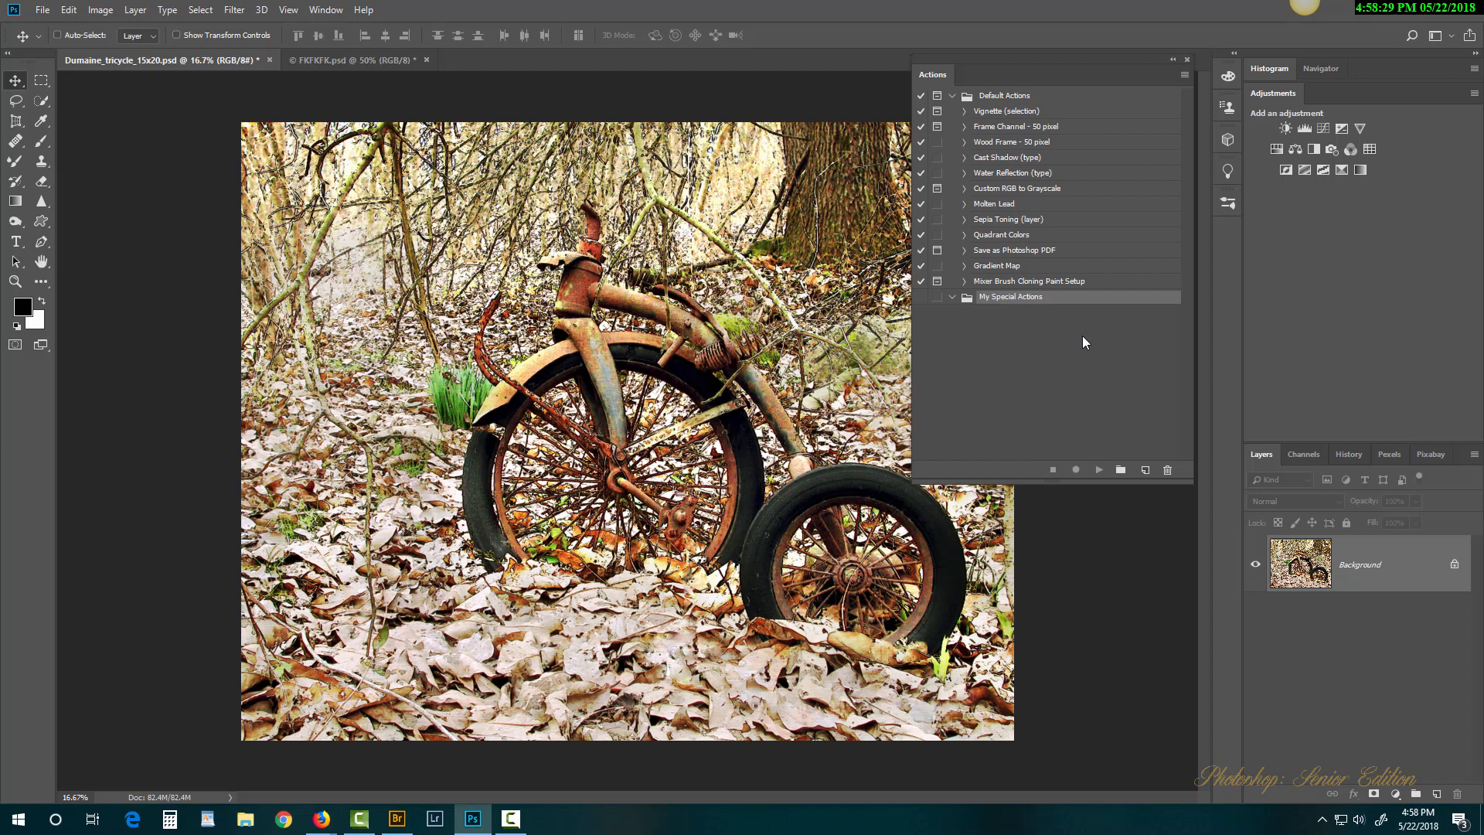
Set up a new action in the My Special Actions set with the color Red and function key F11 with Control
left_click(953, 299)
left_click(1143, 470)
left_click(1145, 470)
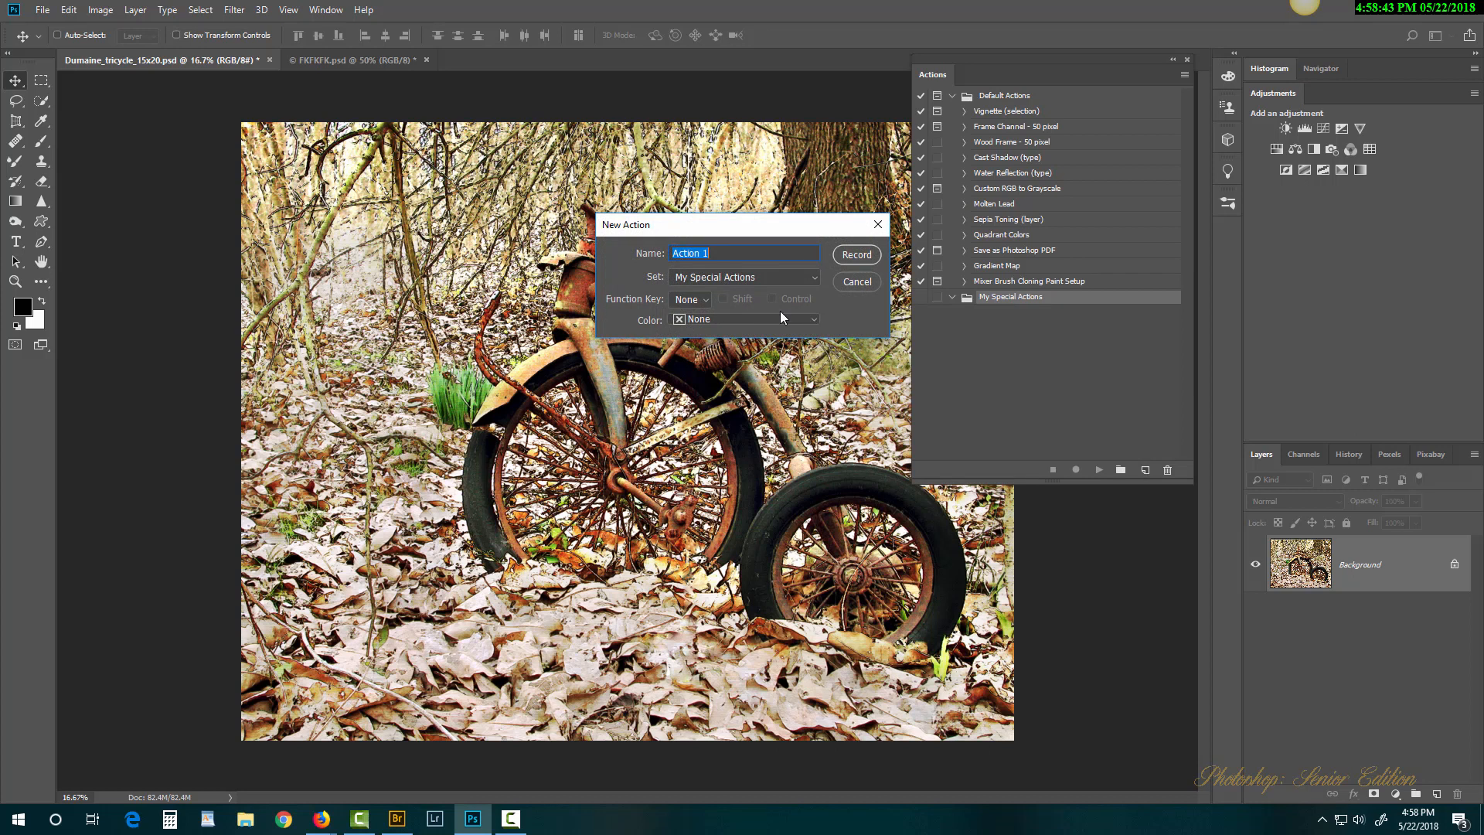
left_click(709, 318)
left_click(715, 349)
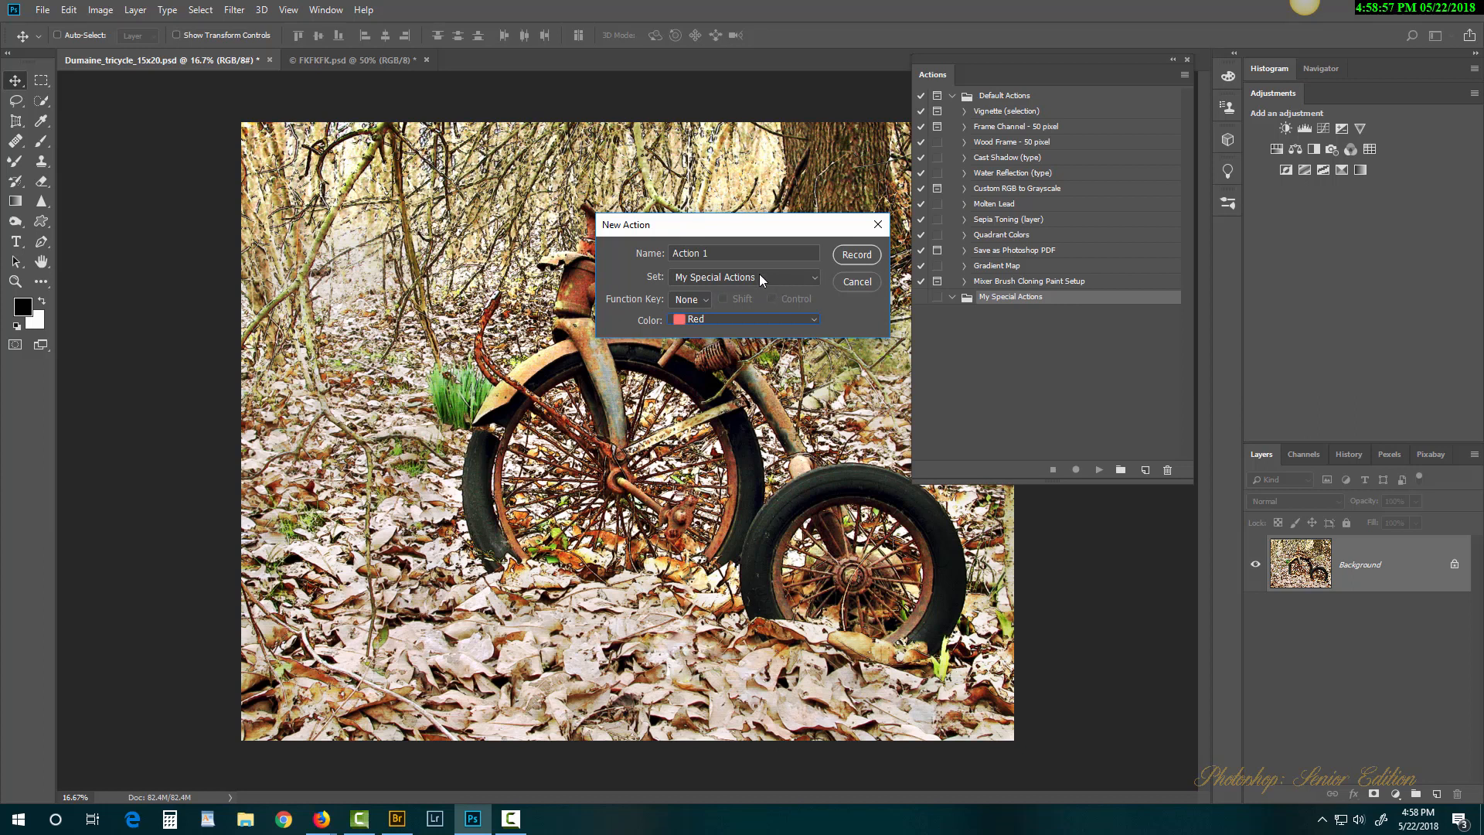
left_click(703, 300)
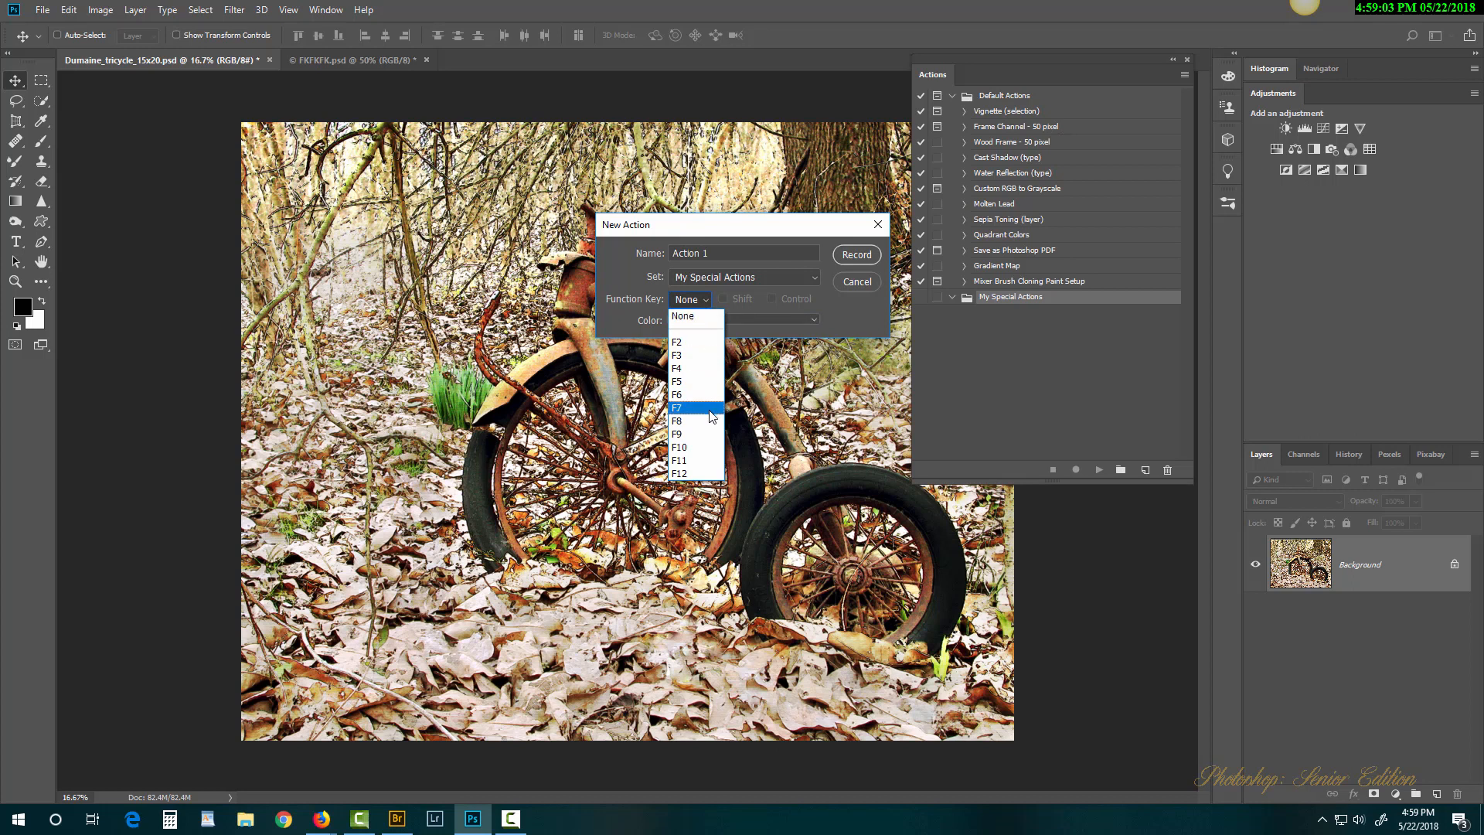
left_click(700, 461)
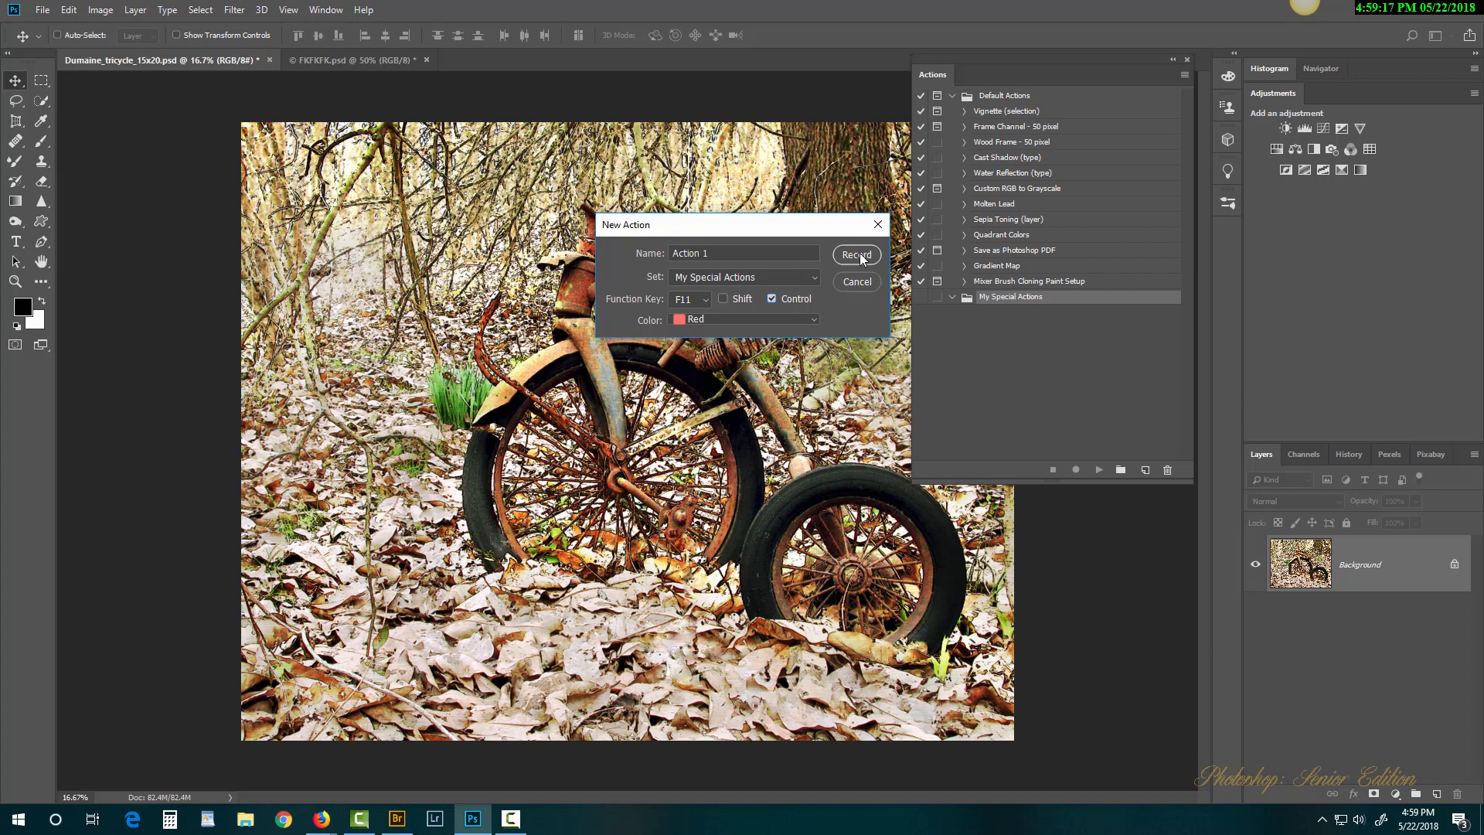
Name the new action Save and start recording it
left_click(669, 252)
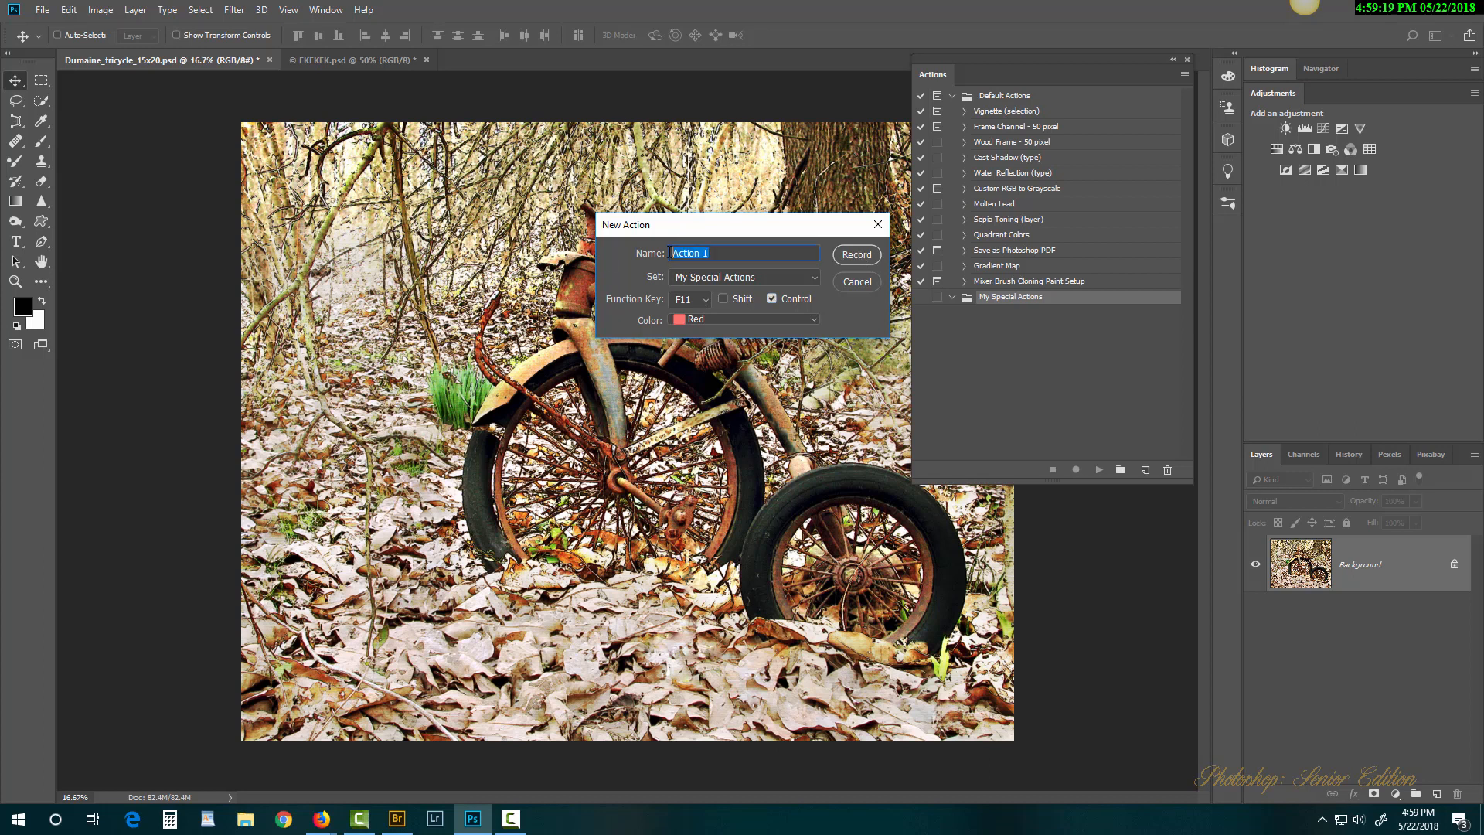
type("Save")
left_click(862, 255)
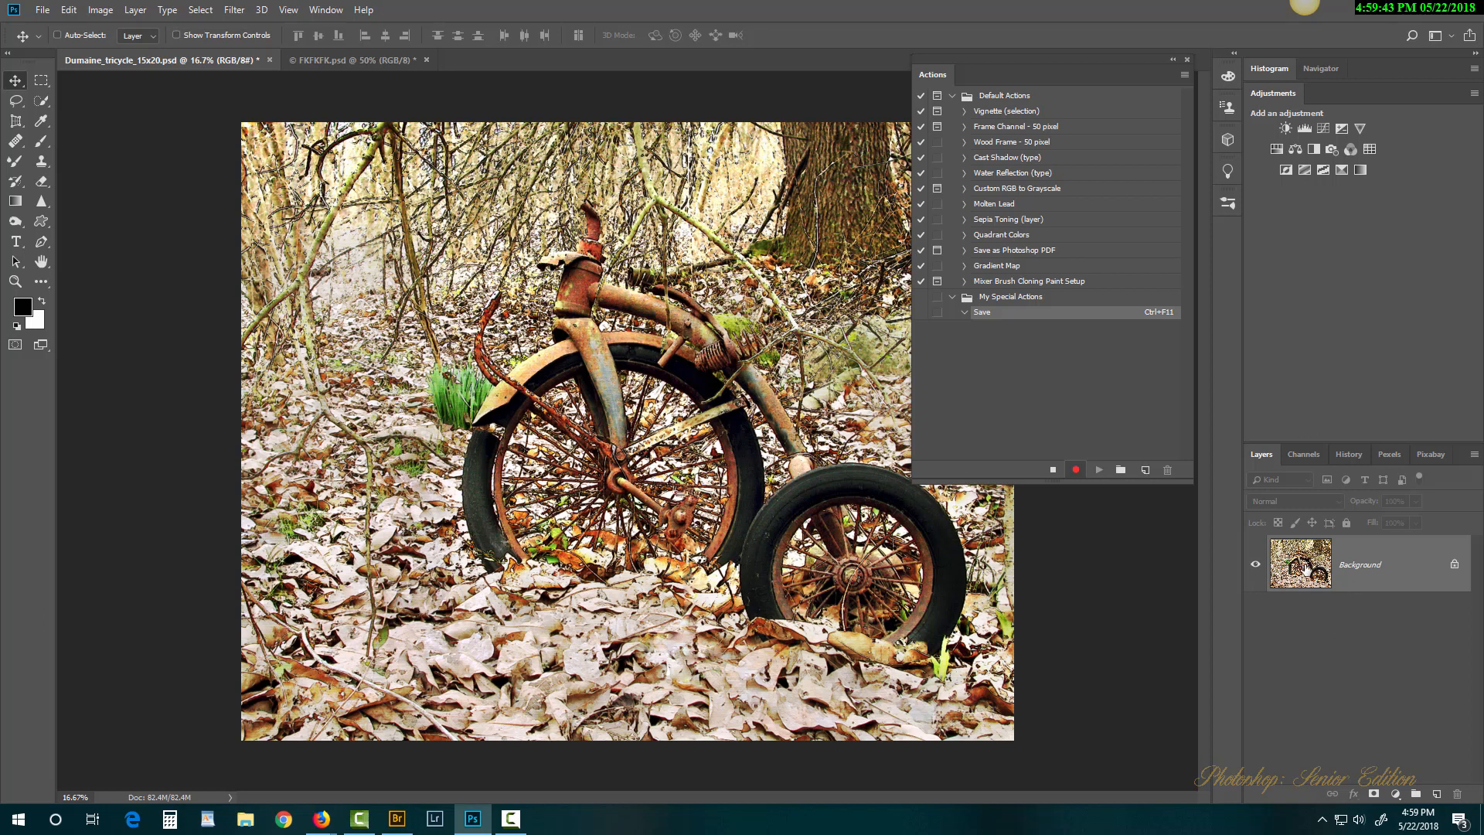
Record duplicating the Background layer and saving the document to the Desktop as Wanttotrythis.psd in Photoshop format
key("ctrl+j")
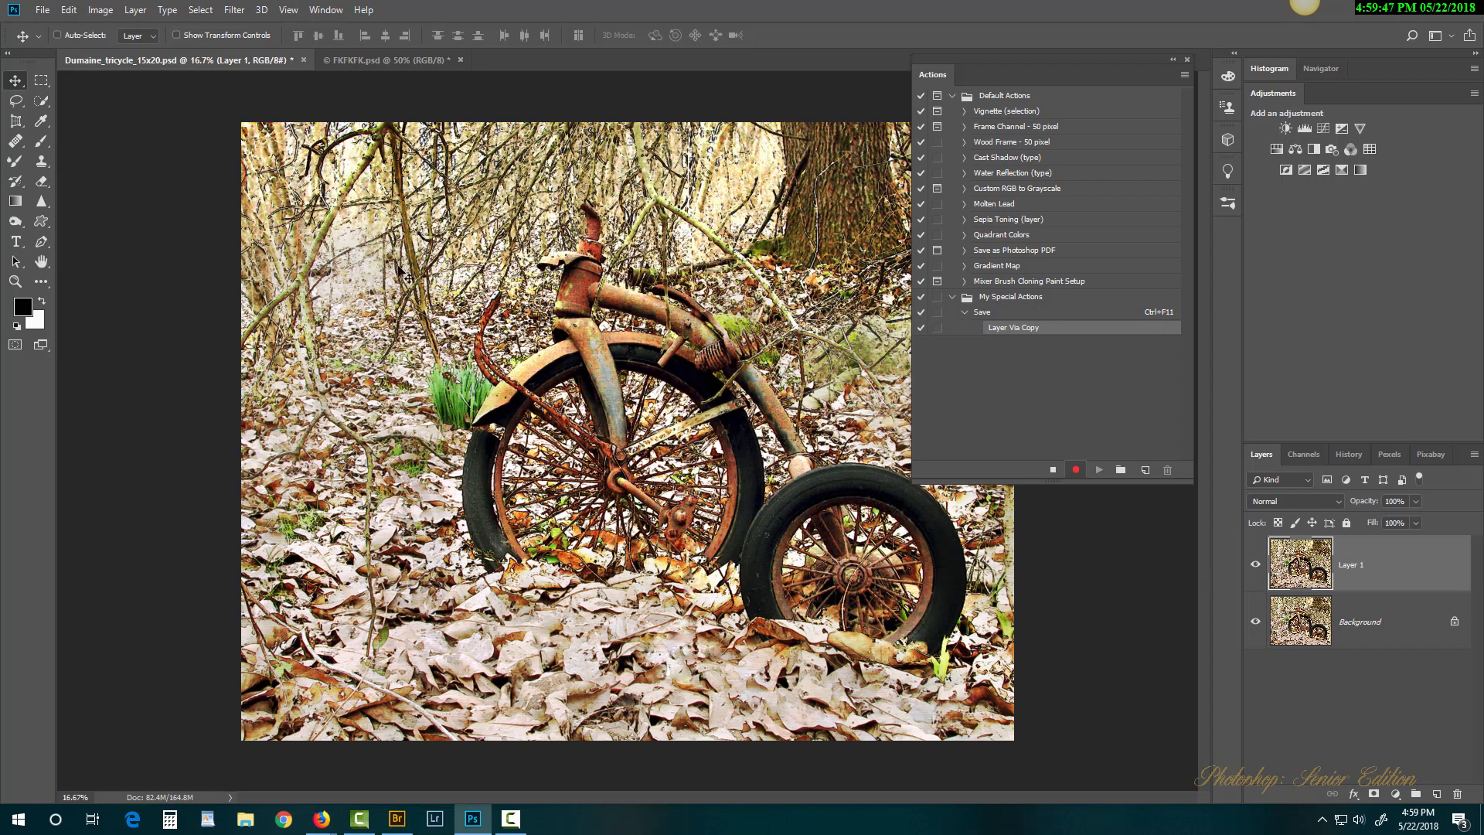
left_click(42, 11)
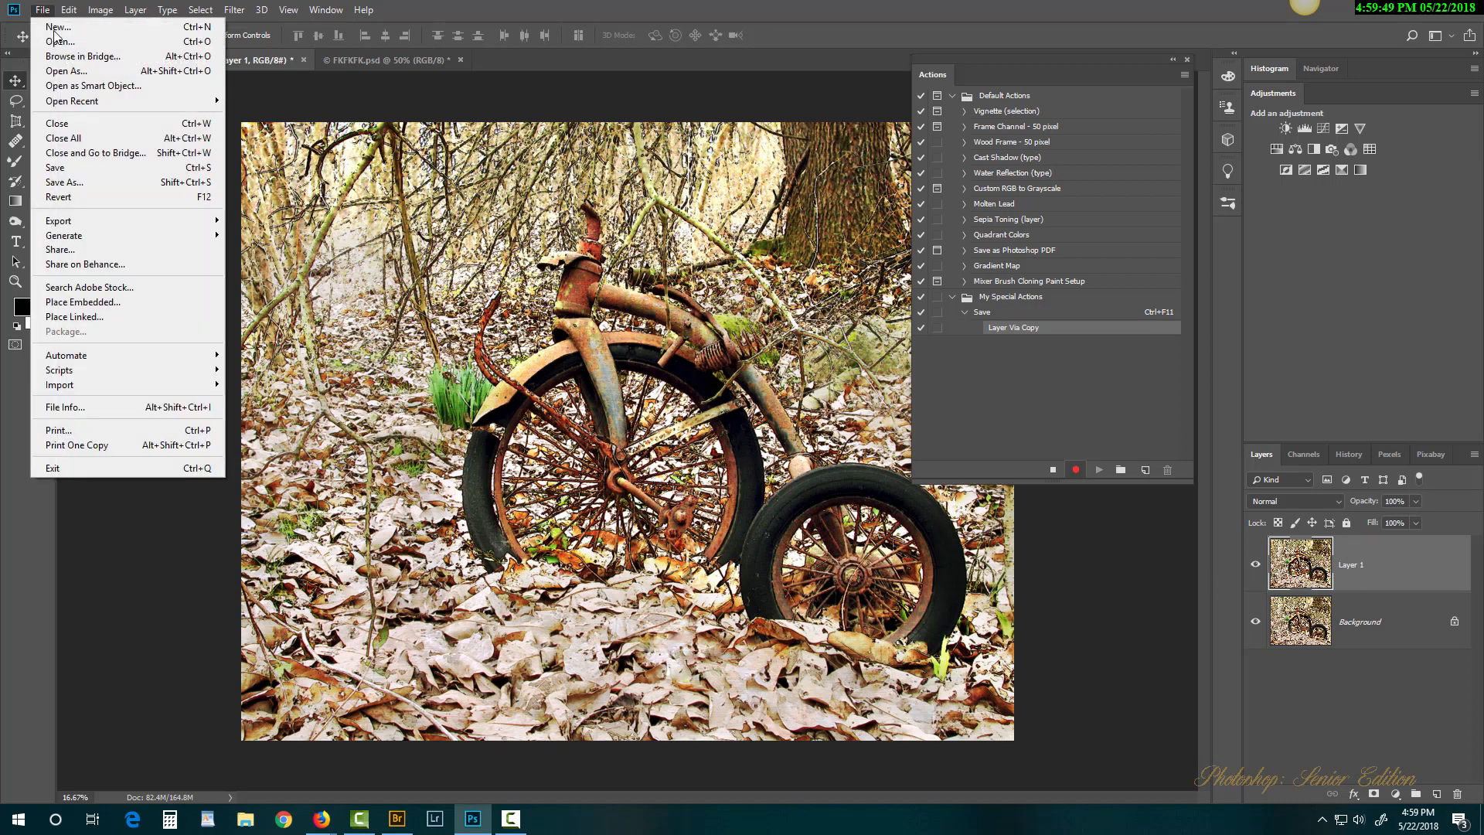
left_click(90, 181)
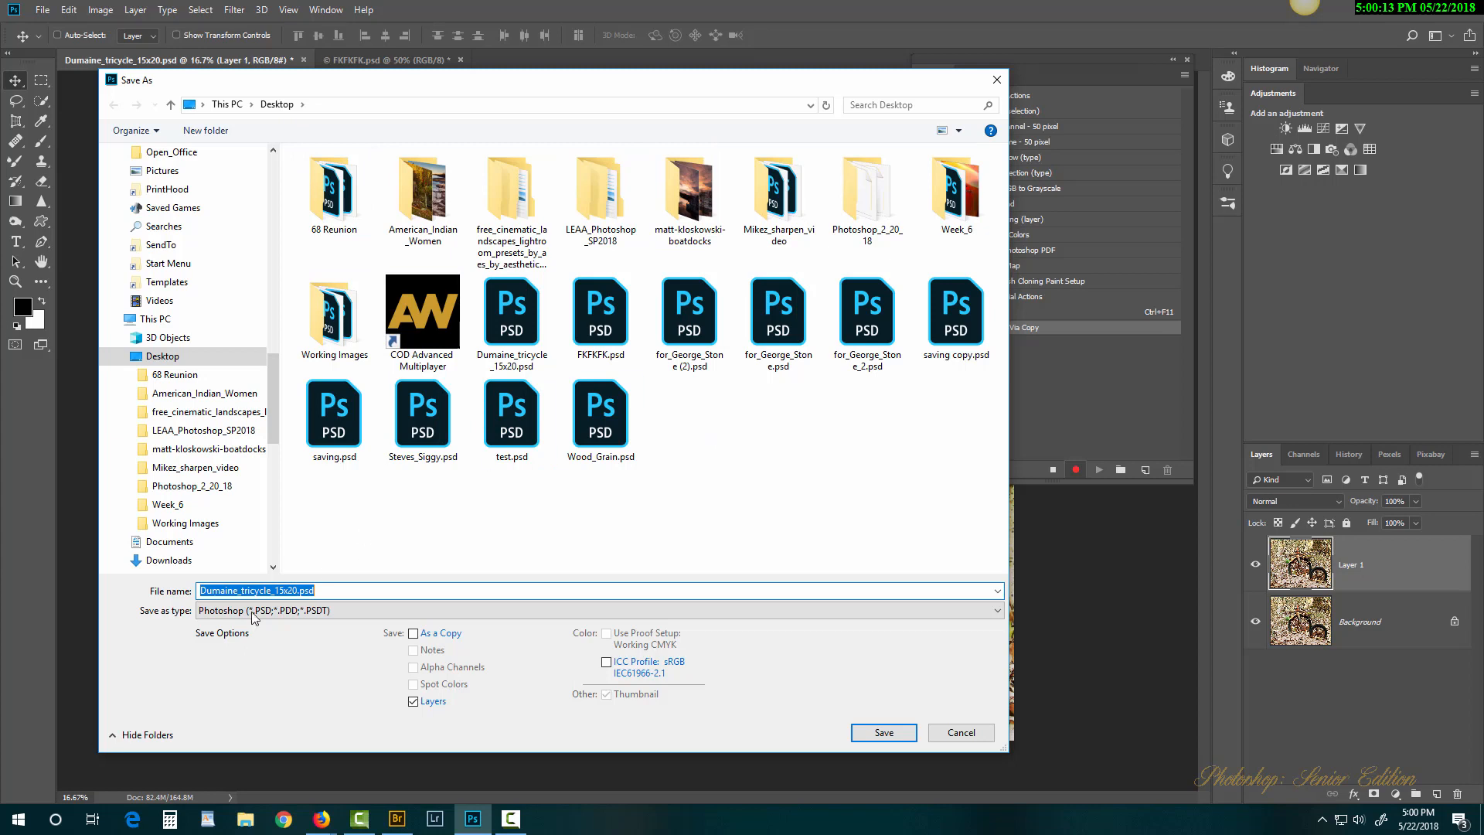
left_click(298, 590)
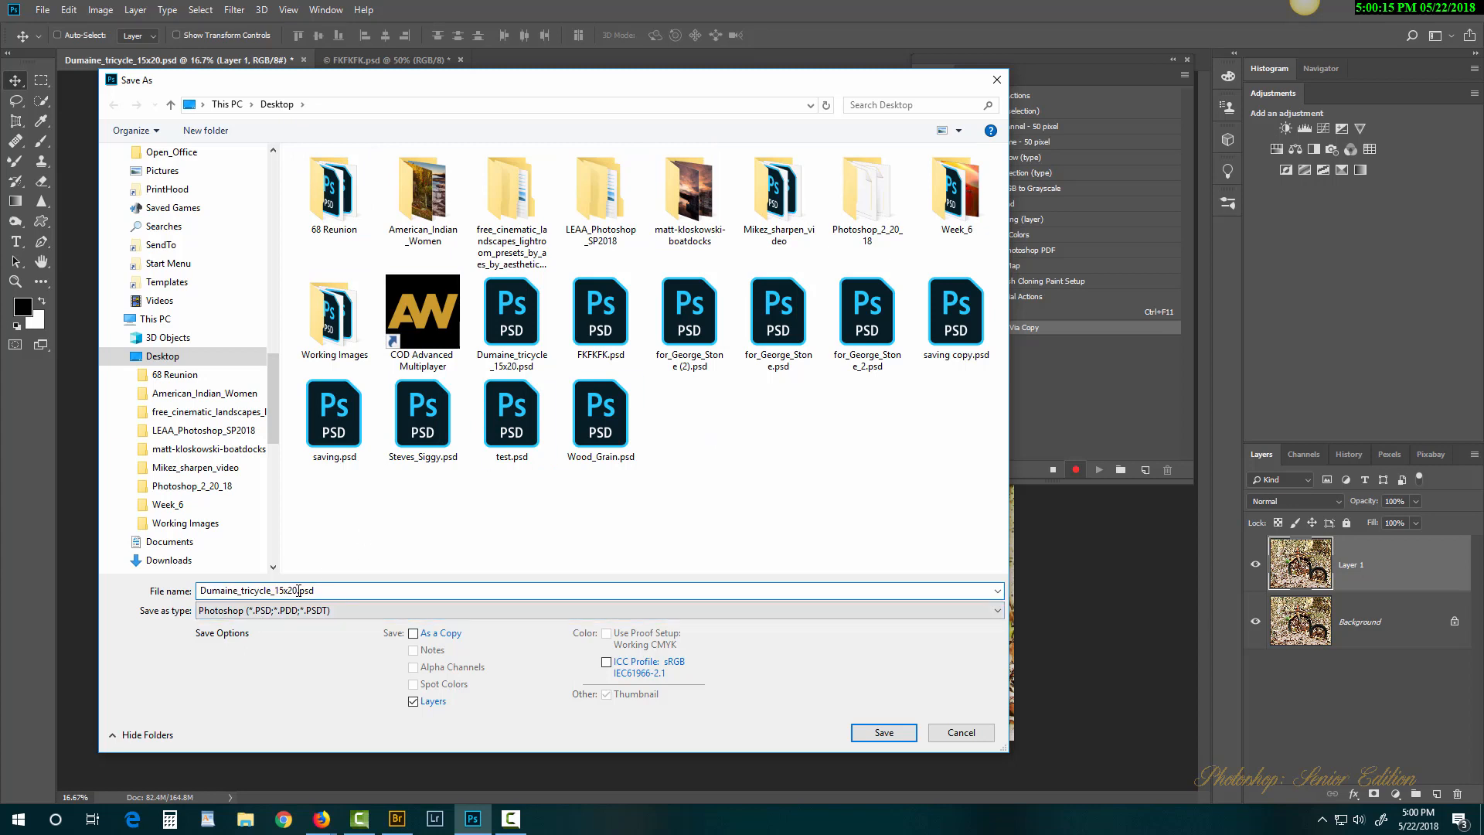
double_click(281, 590)
type("Wanttotrythis")
left_click(884, 731)
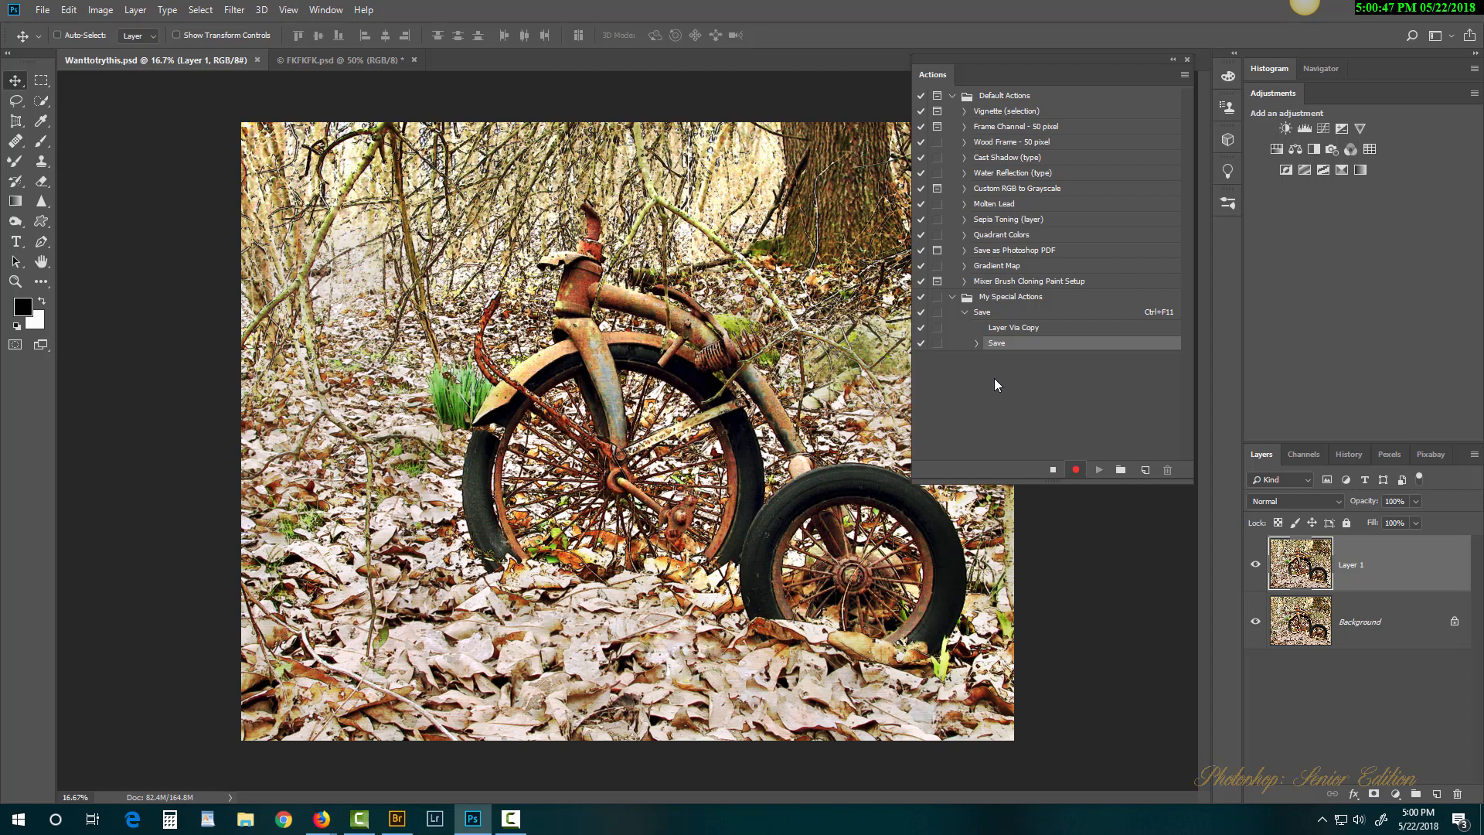
Make the recorded Save command pause for its dialog, and stop recording the action
left_click(936, 343)
left_click(1053, 471)
Delete the duplicate Layer 1 and close the list of actions
left_click_drag(1307, 566, 1459, 789)
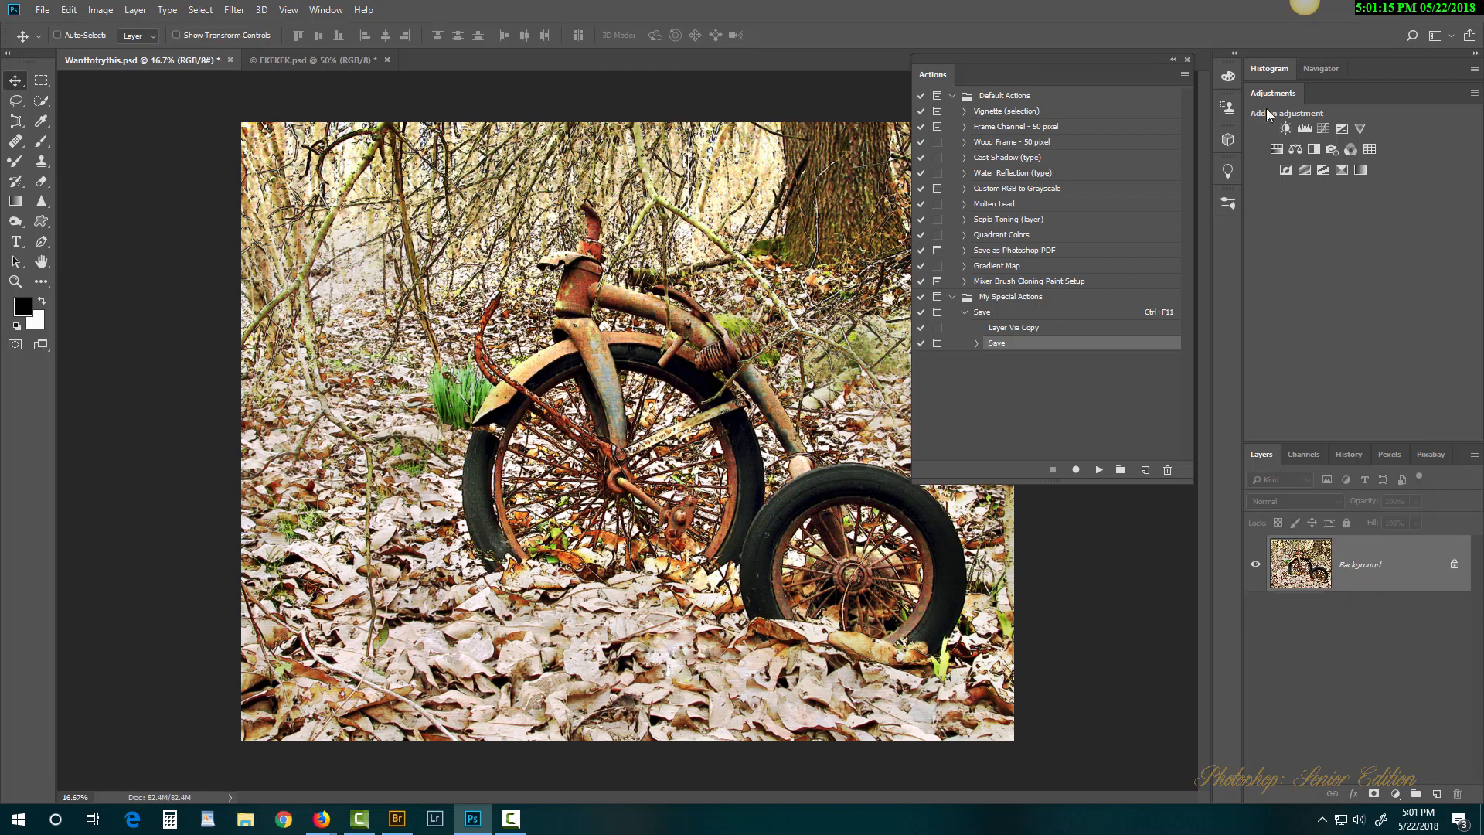
left_click(1187, 60)
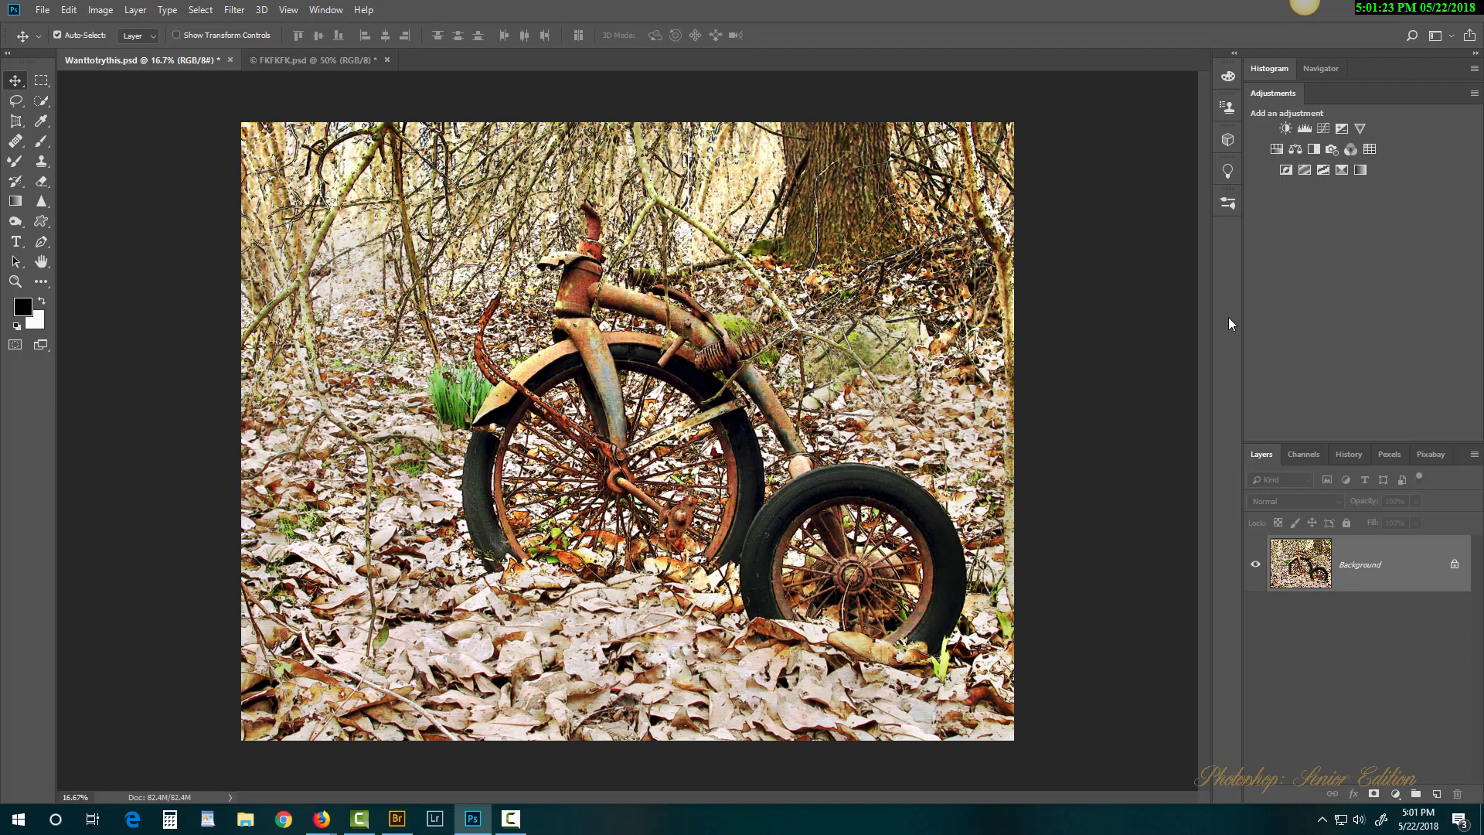
Duplicate the Background layer and save the document to the Desktop as fhfhfh.psd
key("ctrl+j")
key("ctrl+shift+s")
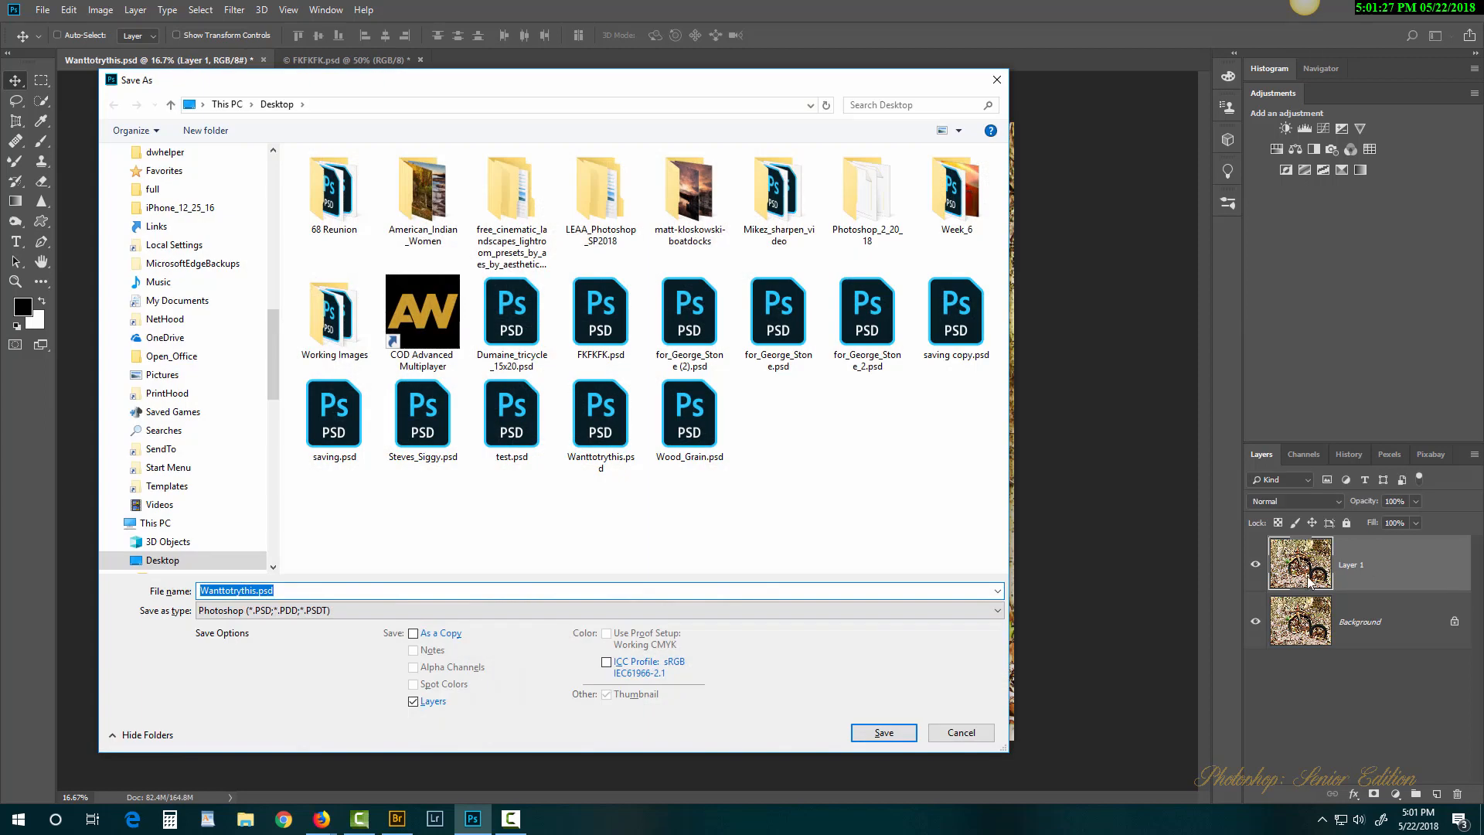
left_click(256, 591)
double_click(256, 591)
type("fhfhfh")
left_click(881, 734)
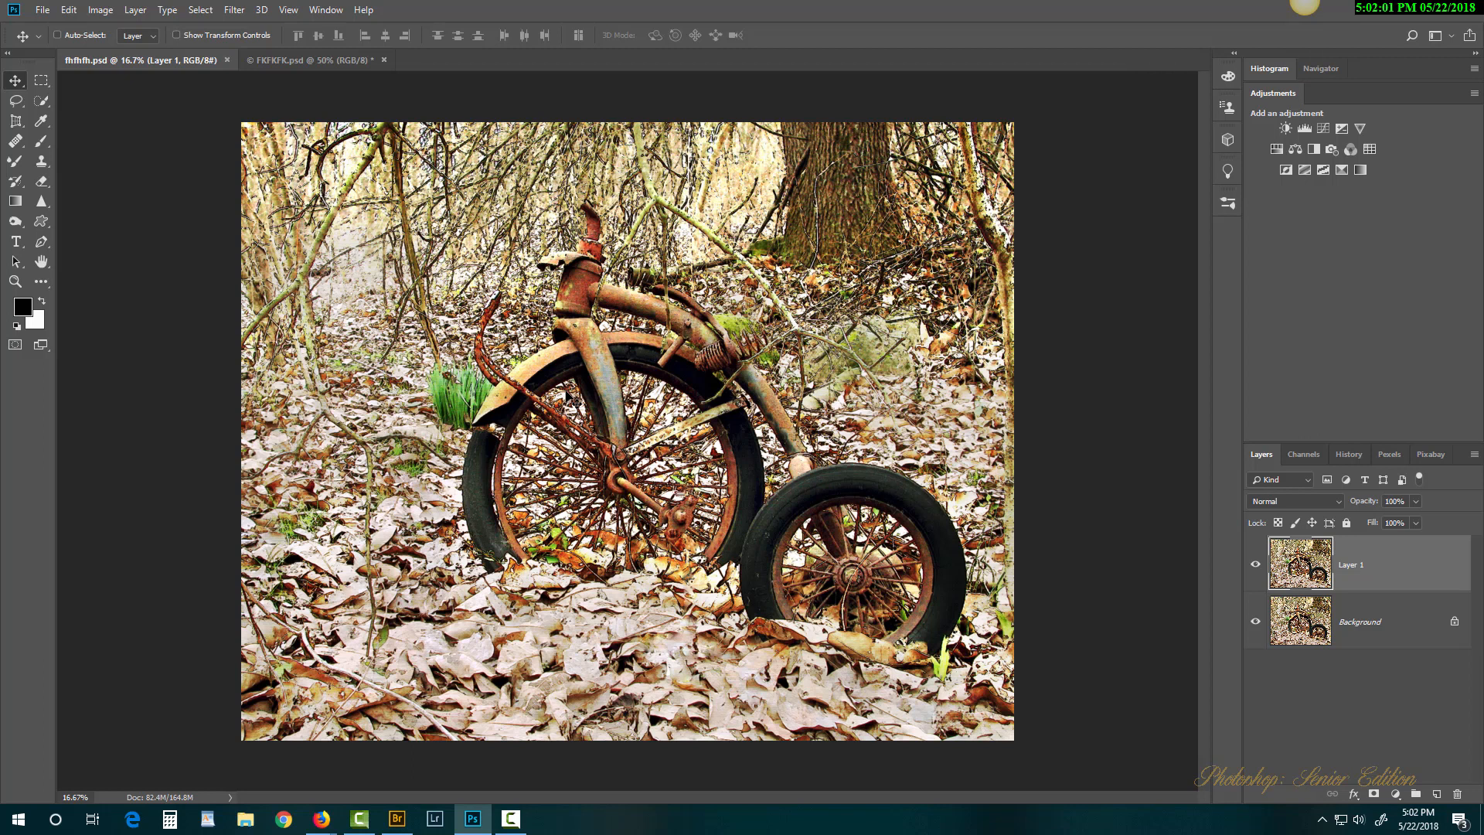
Reopen the list of actions, move the My Special Actions set above Default Actions, and collapse it
left_click(328, 11)
left_click(349, 120)
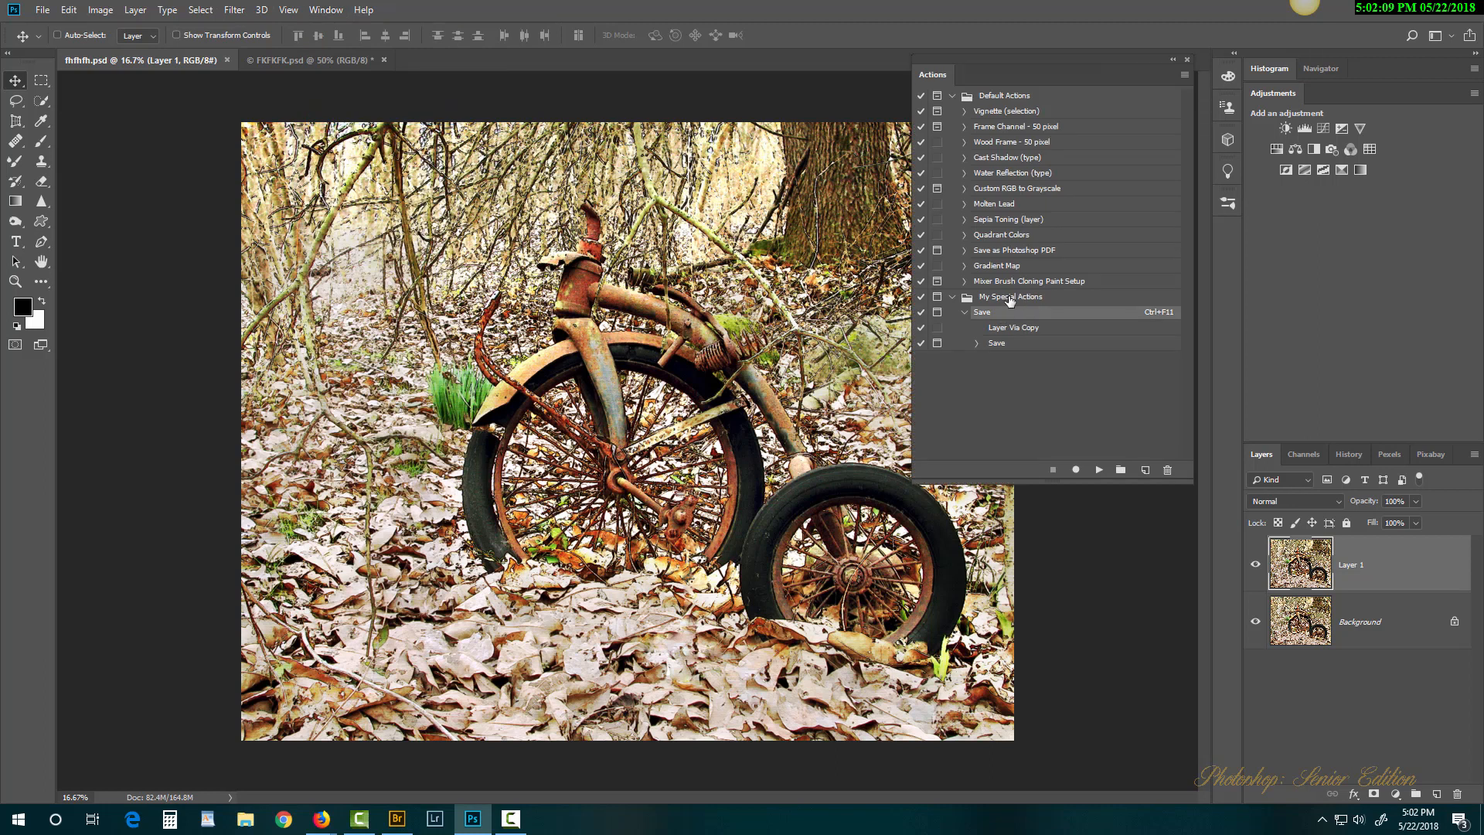
left_click_drag(1009, 300, 1037, 90)
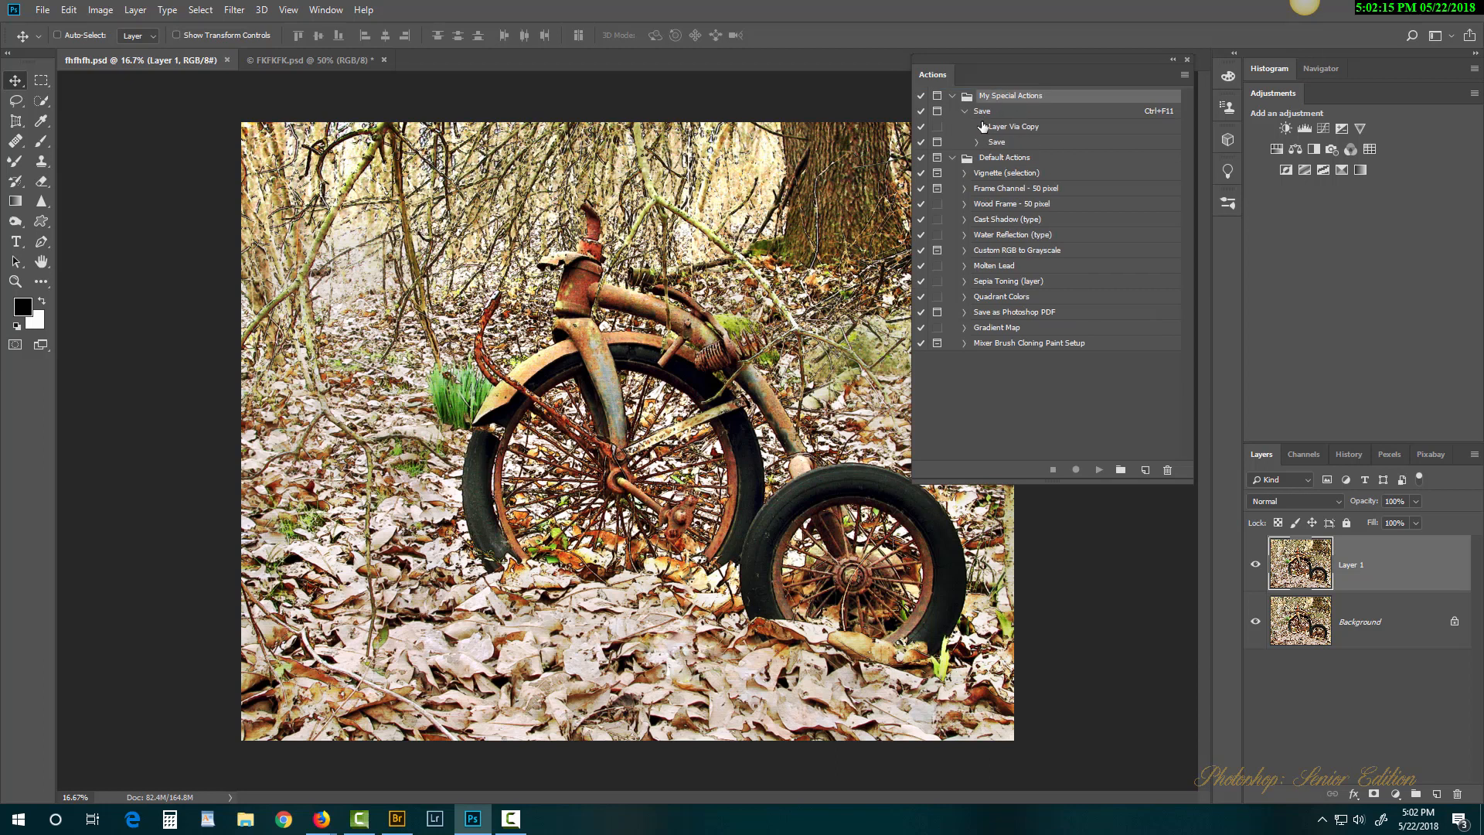
left_click(951, 95)
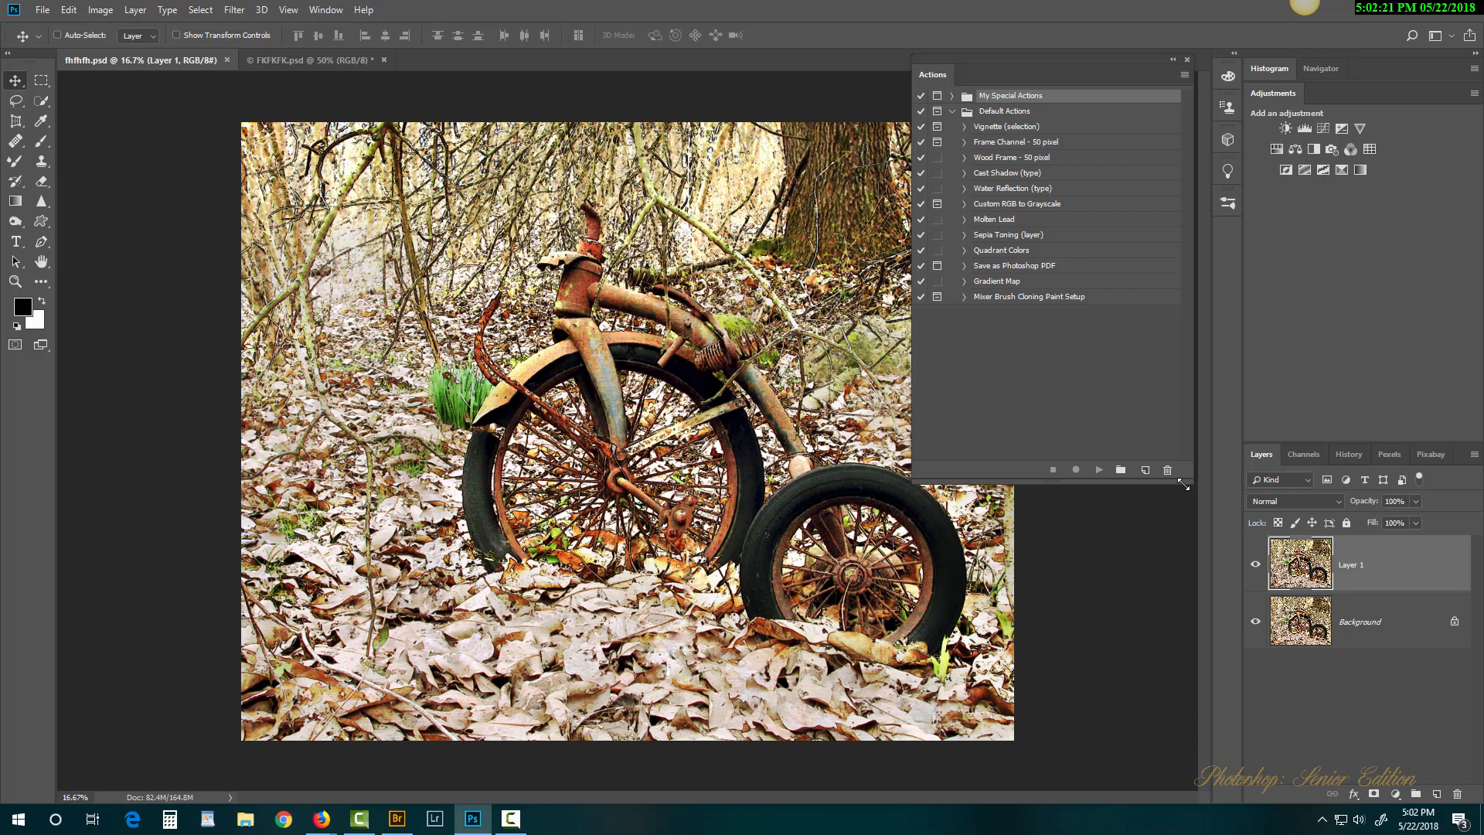
Shrink the list of actions to a few rows and expand the My Special Actions set to show the Save action
left_click_drag(1193, 483, 1169, 315)
left_click_drag(1183, 186, 1182, 136)
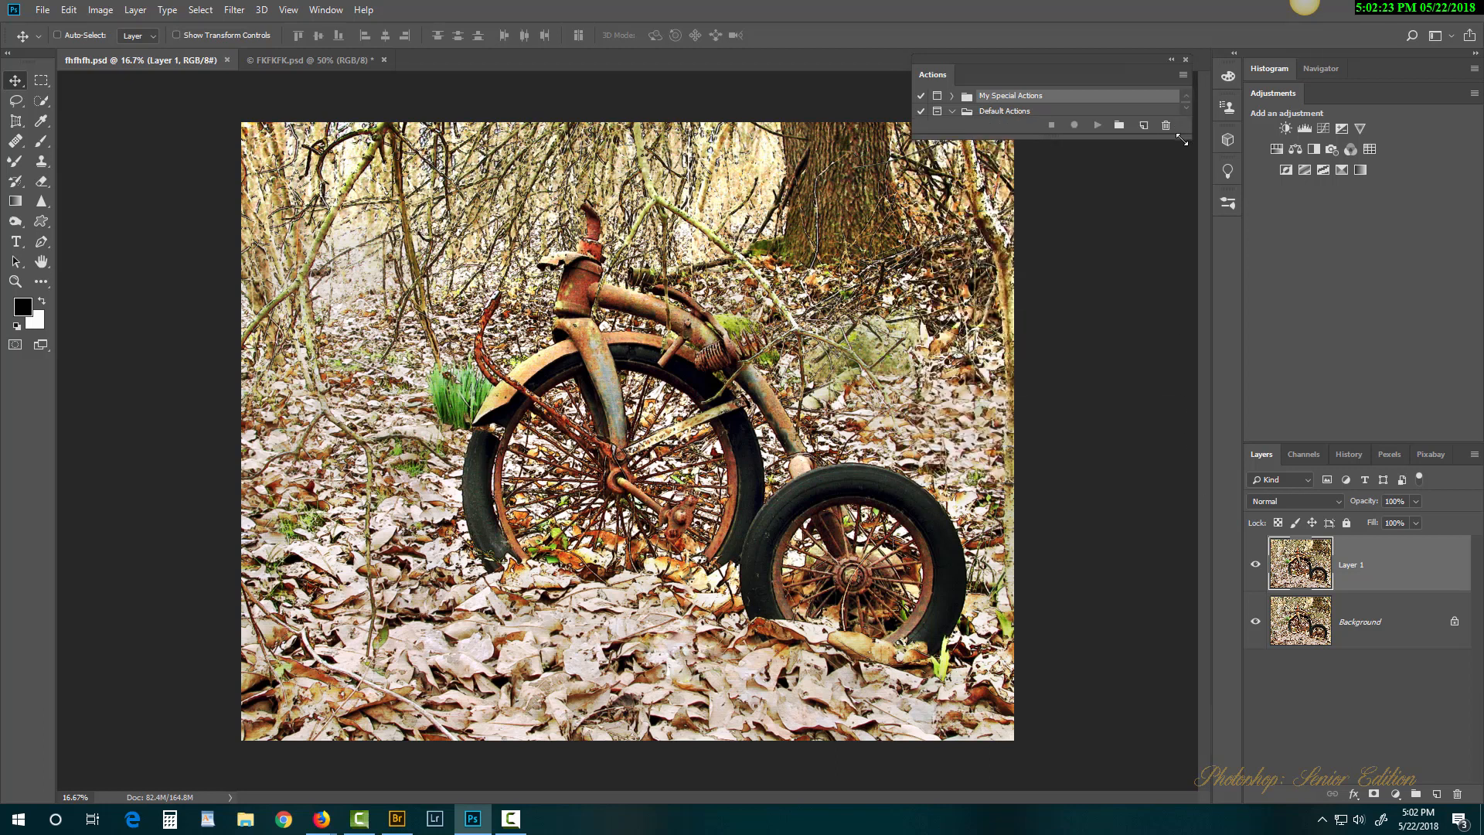
left_click(951, 95)
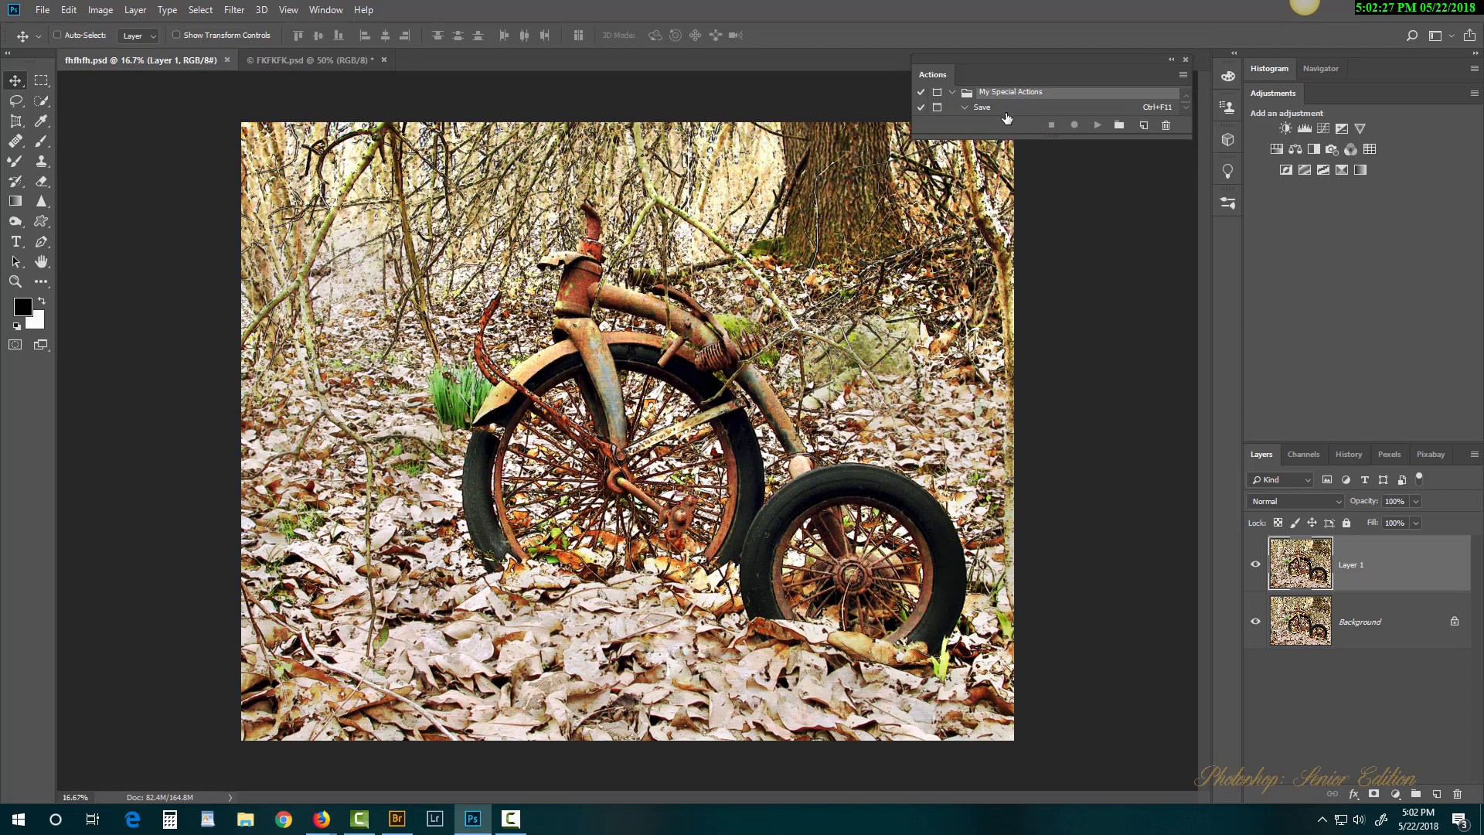
Delete Layer 1 and play the Save action from the list of actions, cancelling its save dialog
left_click(1457, 795)
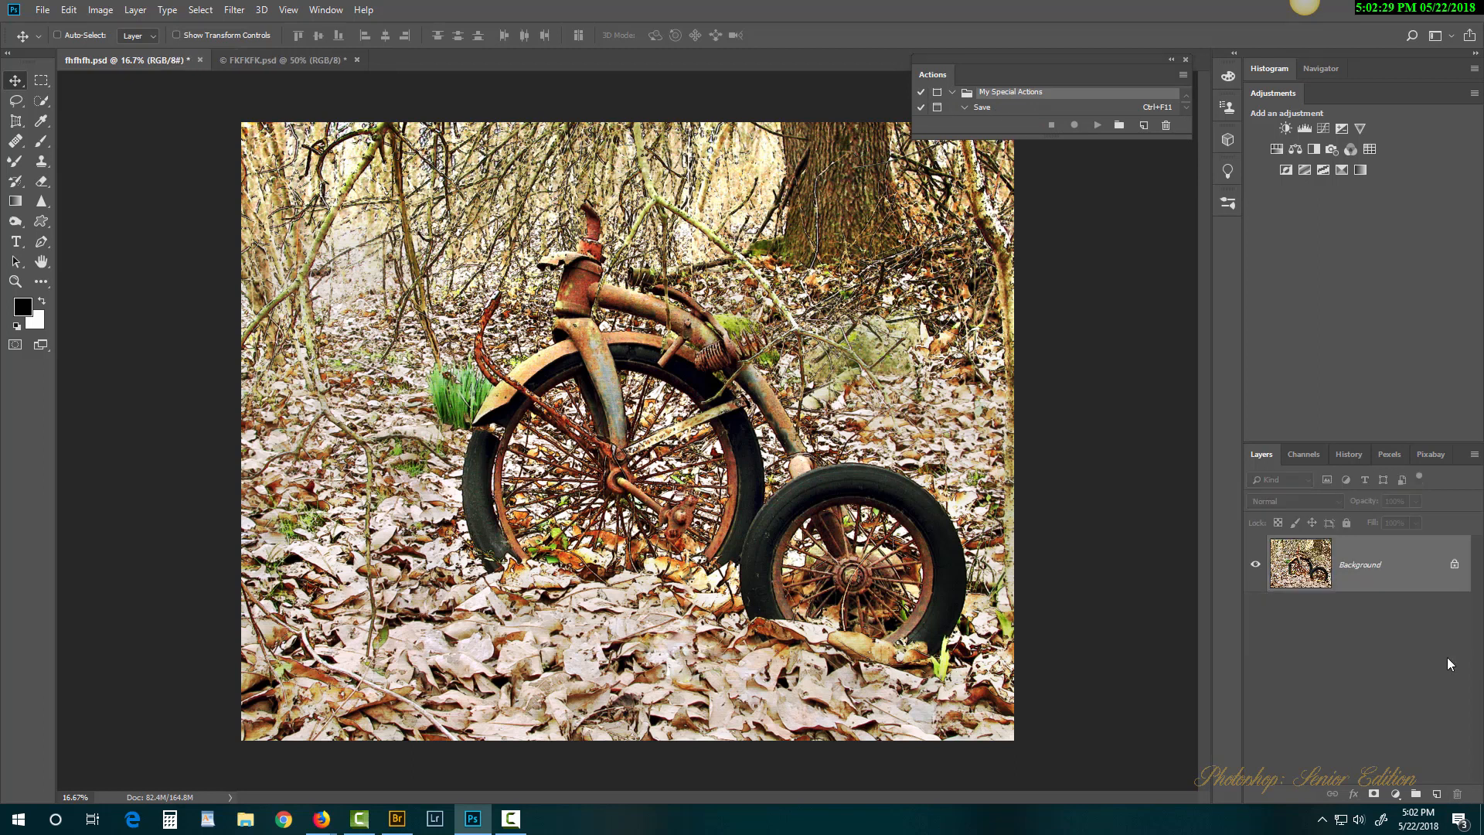
left_click(981, 111)
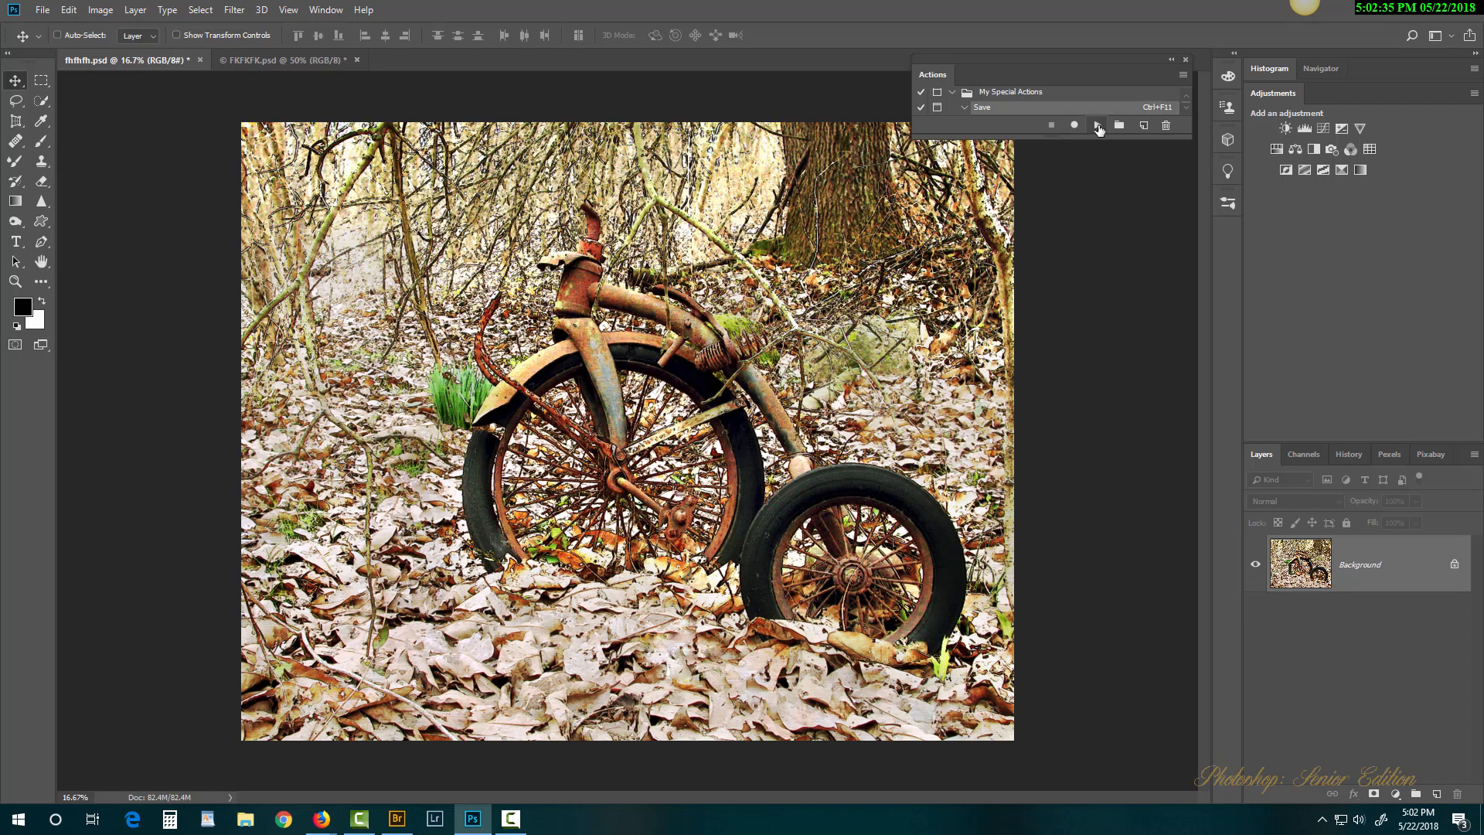
left_click(1098, 126)
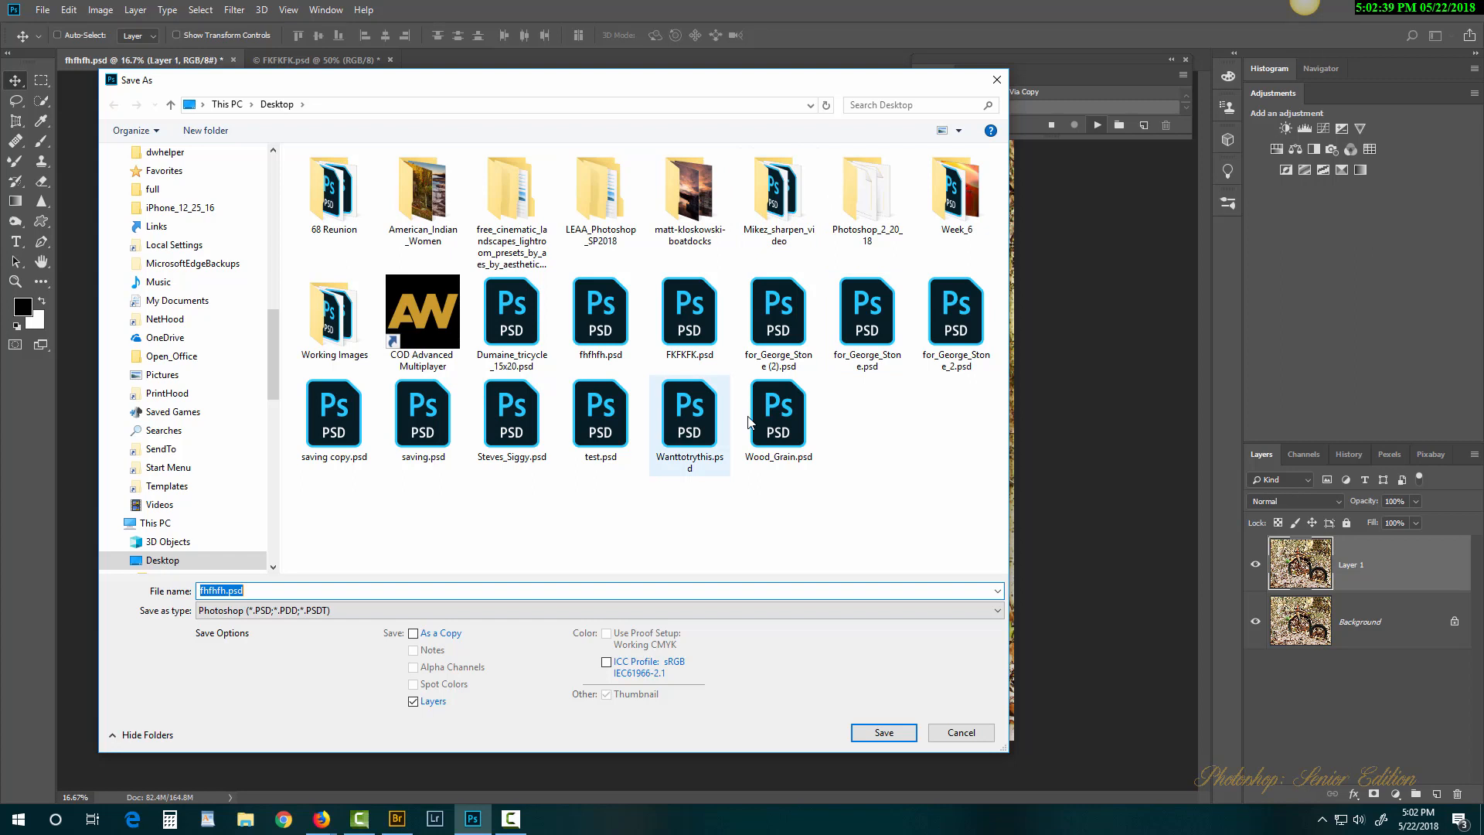
left_click(966, 732)
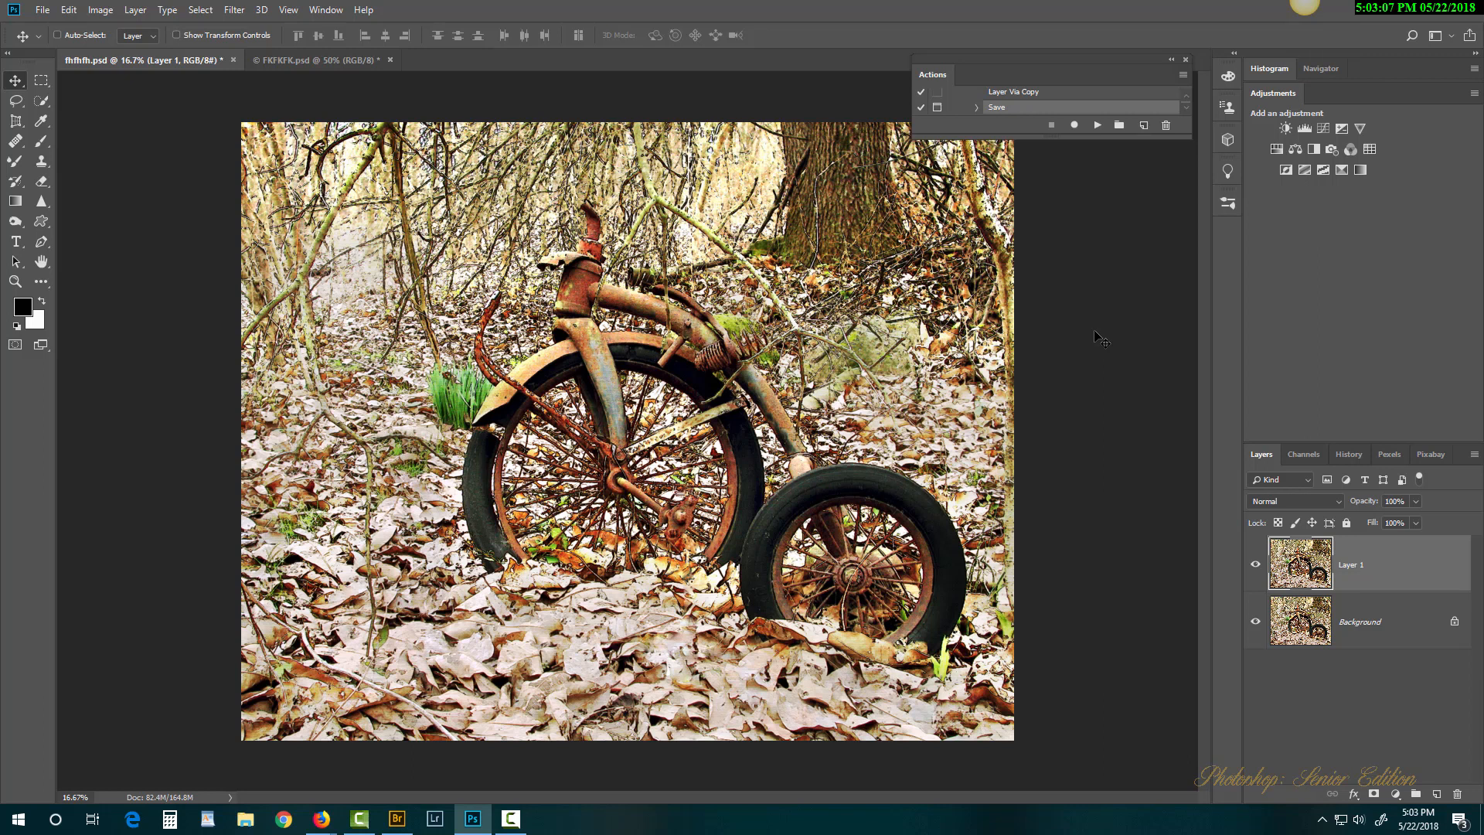
Remove the duplicated layer again and run the Save action through its assigned shortcut, dismissing the save dialog without saving
left_click(1458, 795)
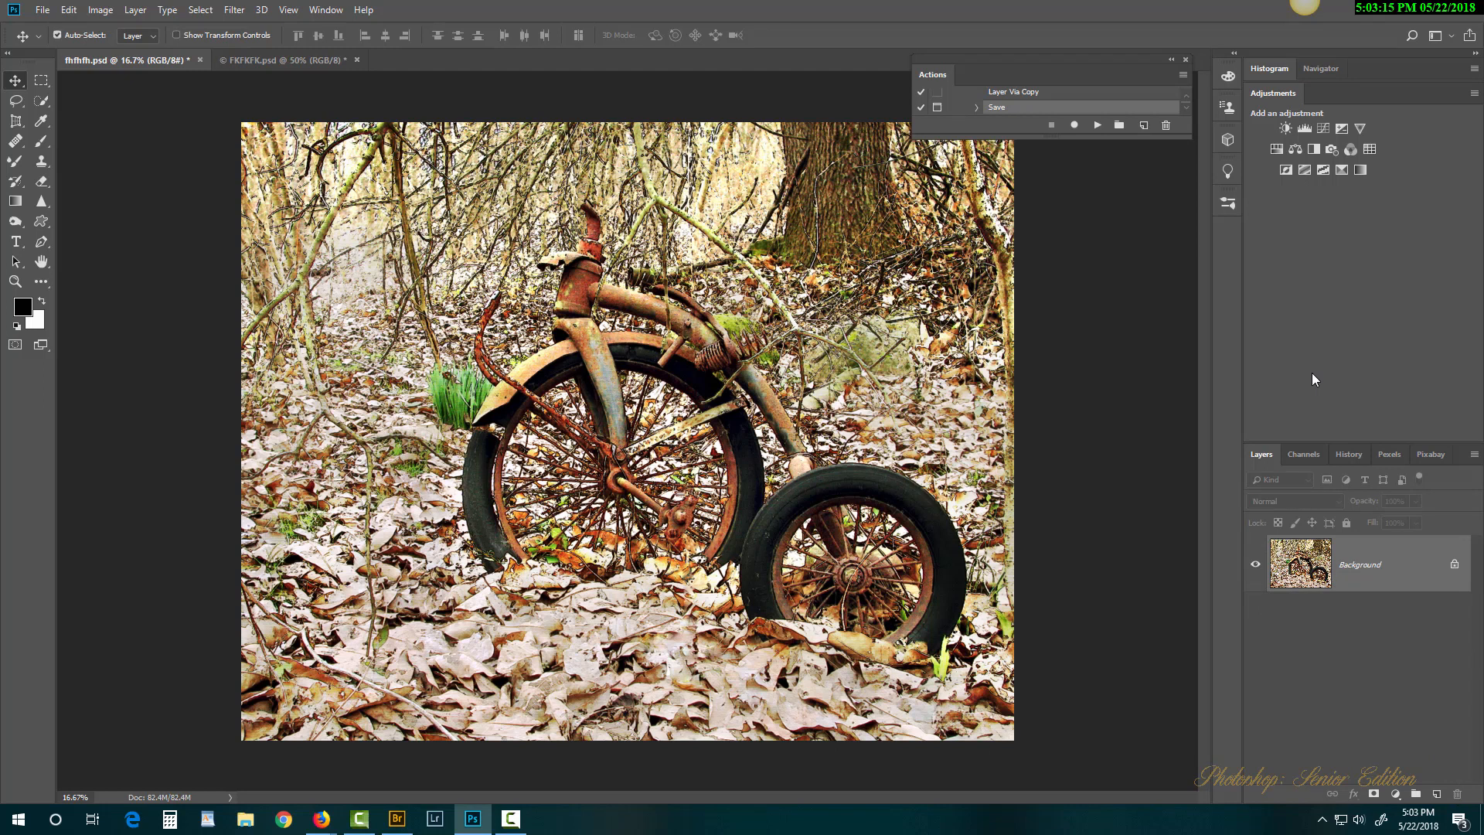
key("F2")
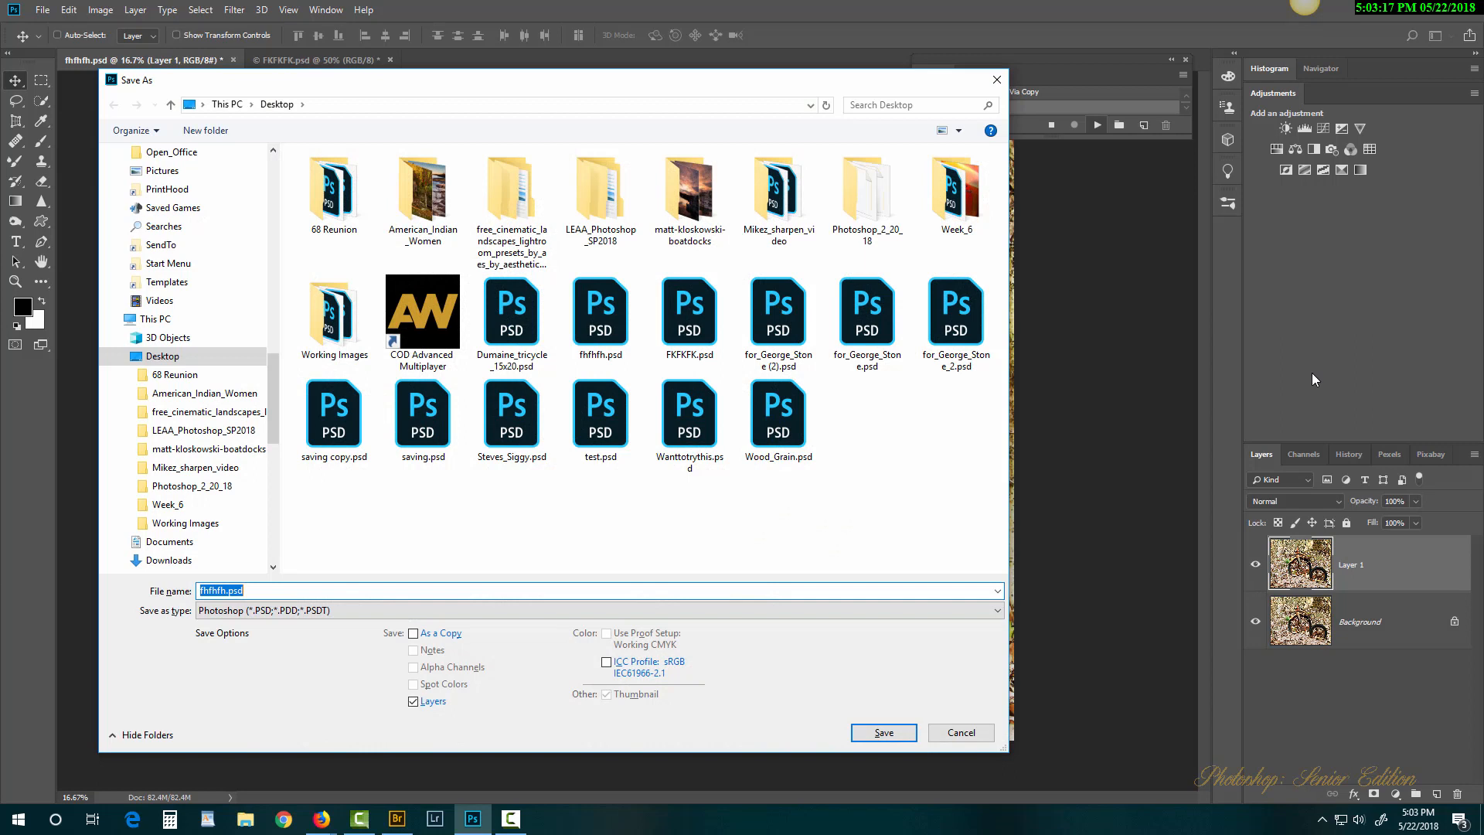
left_click(997, 80)
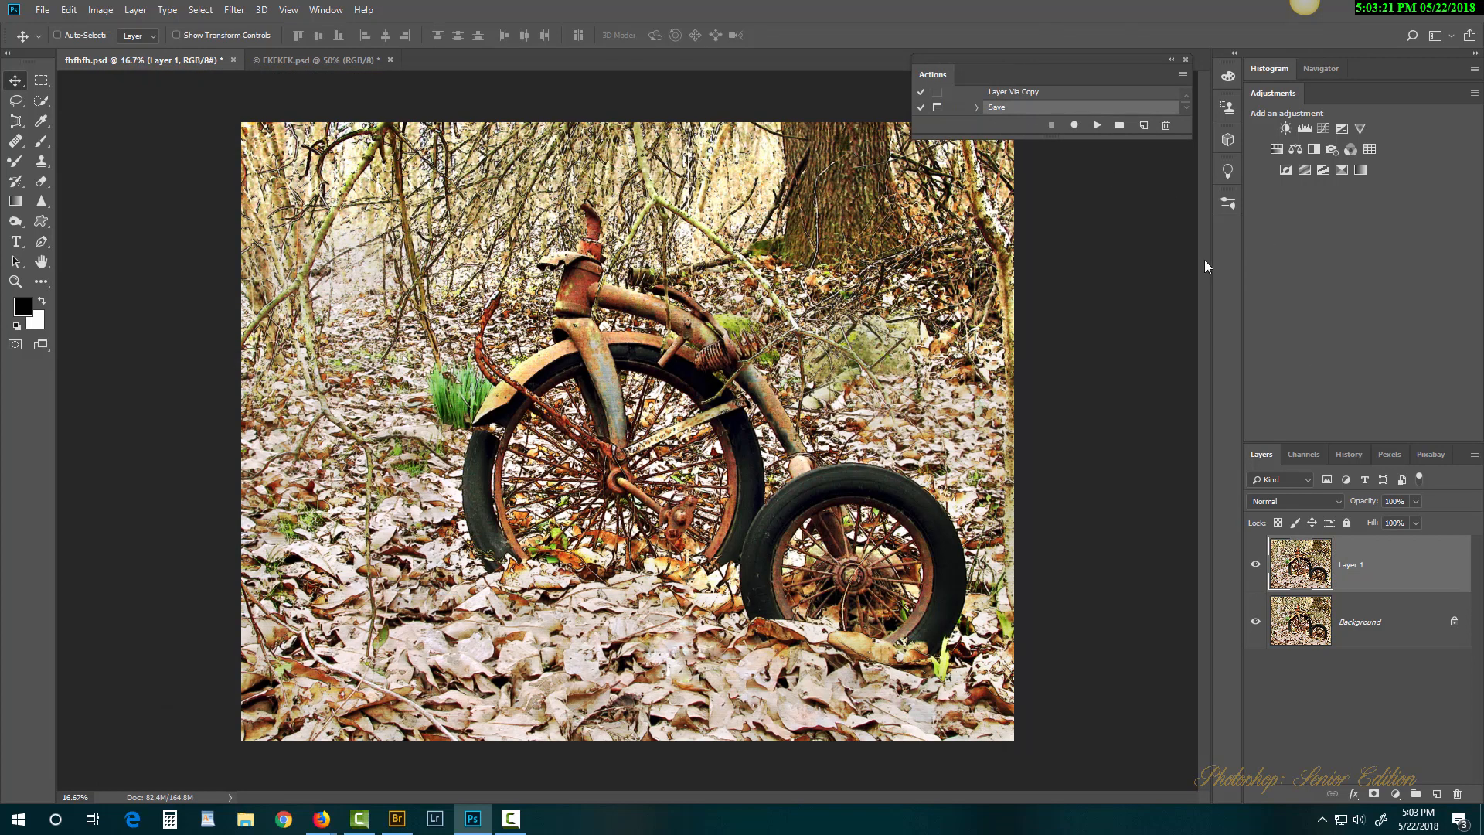